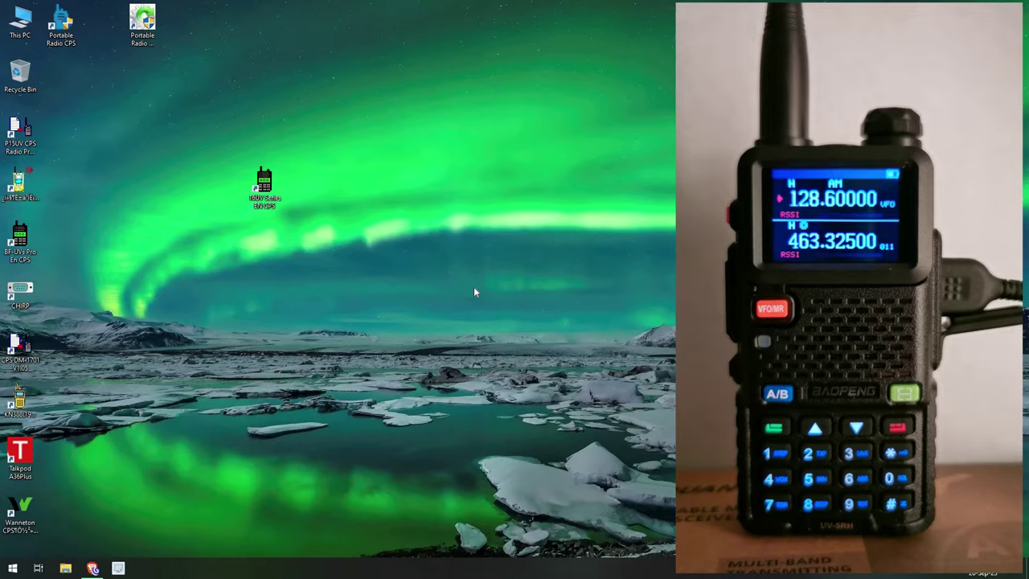
# Step: Switch from T6UV Series EN CPS to BF-UVPROs CPS and select the radio's communication port
pyautogui.doubleClick(264, 183)
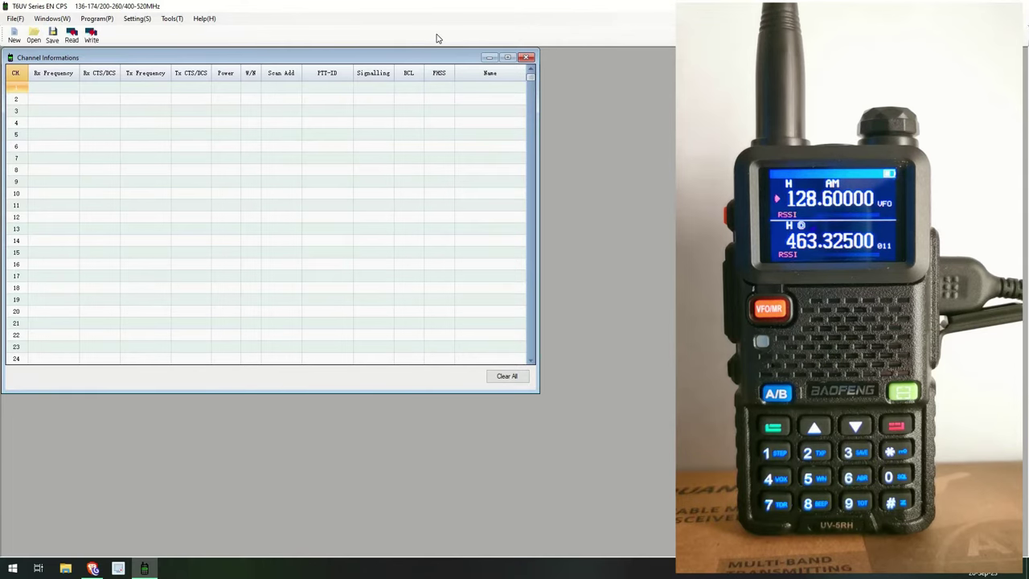
pyautogui.hotkey('alt', 'F4')
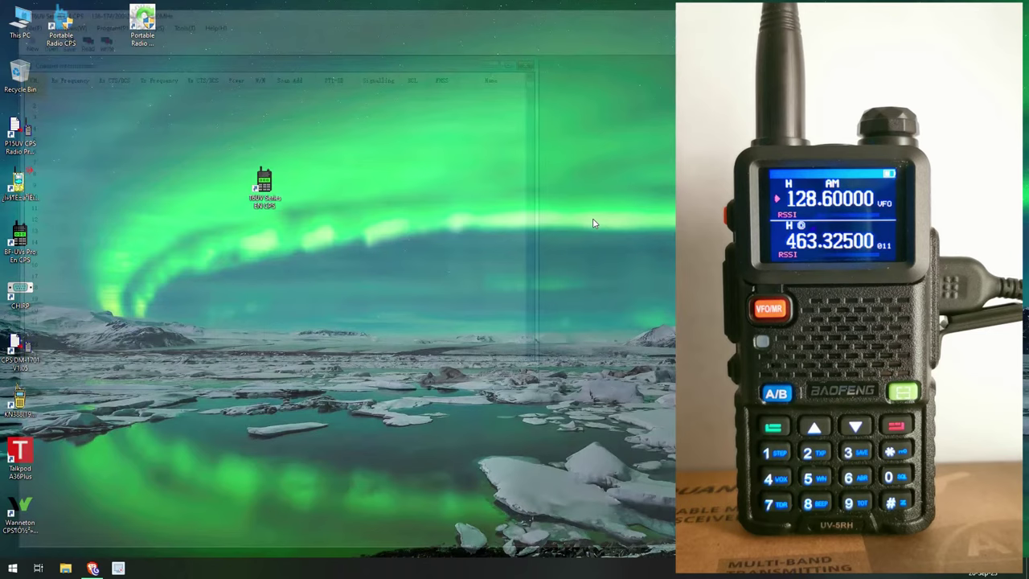
pyautogui.doubleClick(20, 239)
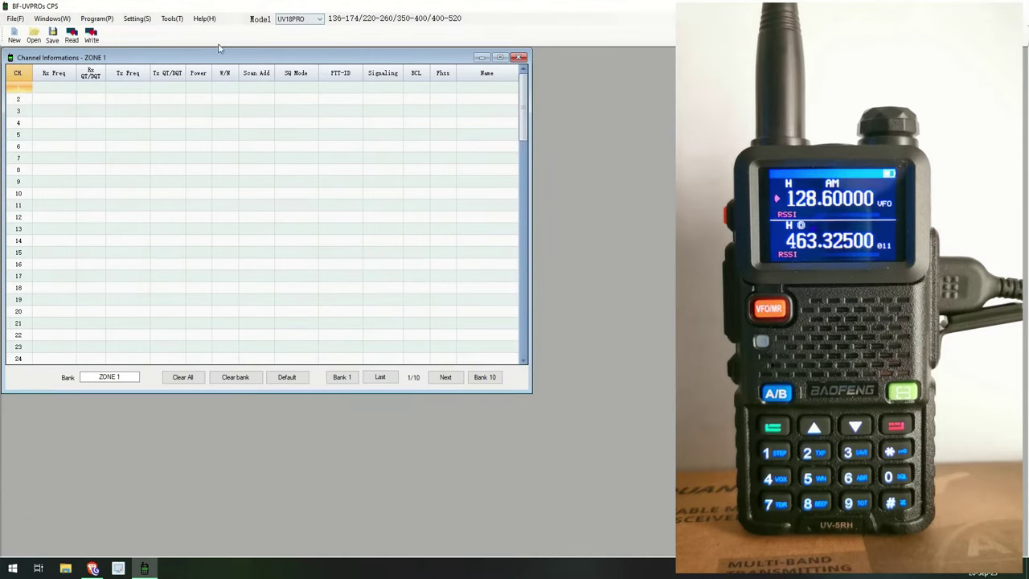
pyautogui.click(144, 21)
pyautogui.moveTo(157, 30)
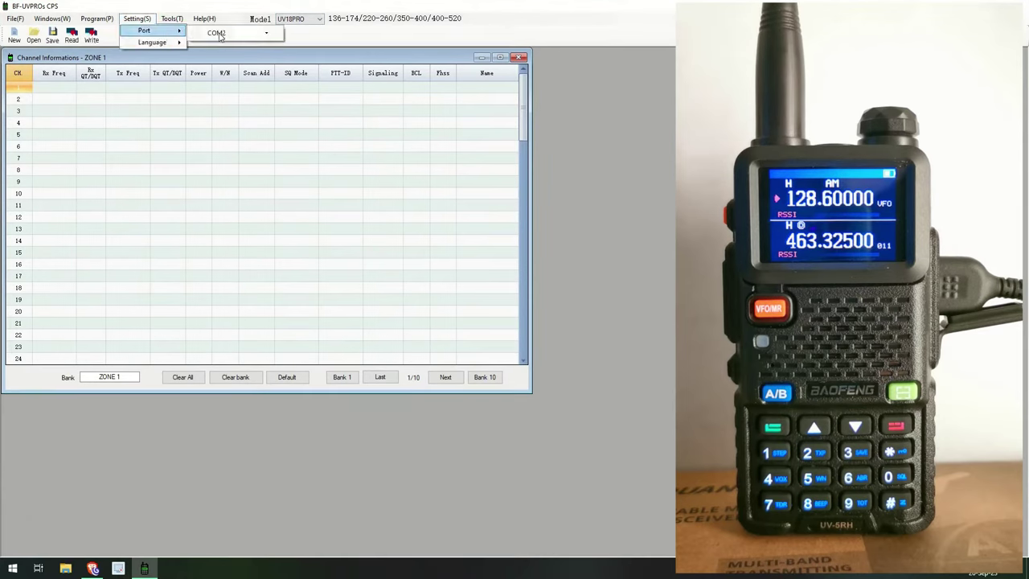
pyautogui.click(253, 33)
pyautogui.click(249, 46)
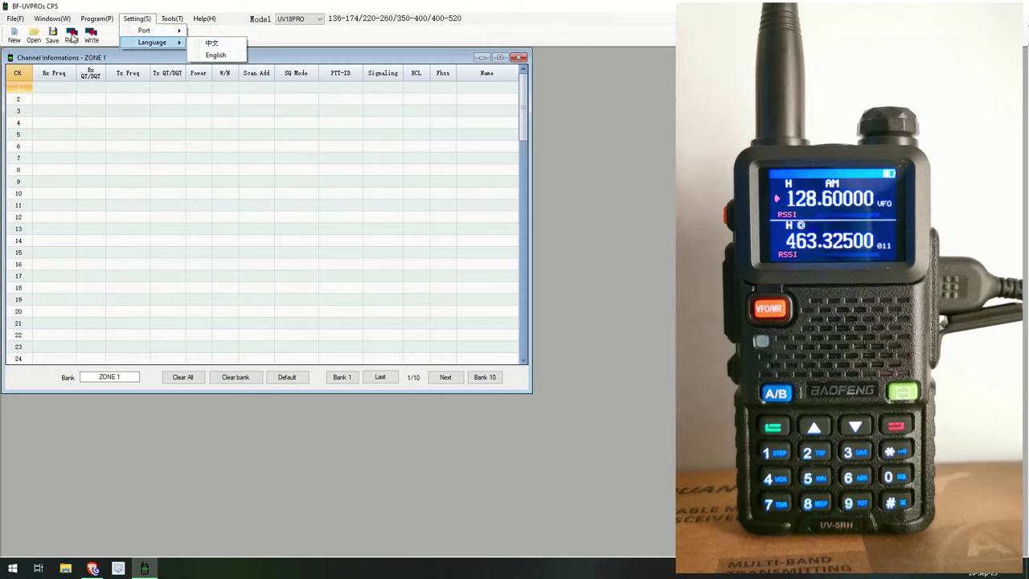
# Step: Try to read the connected radio's data with BF-UVPROs CPS, and close the program
pyautogui.click(71, 36)
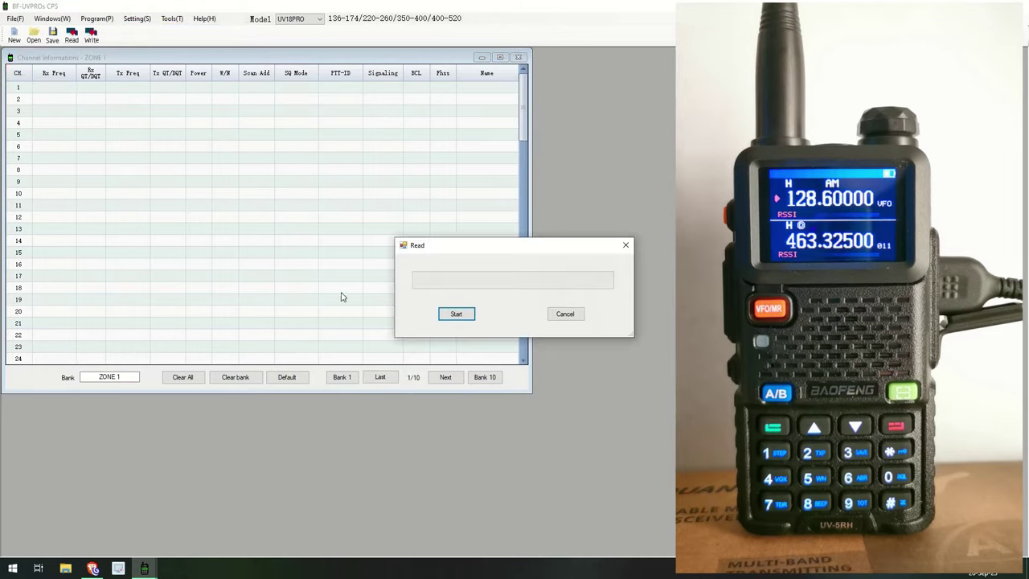
pyautogui.click(453, 316)
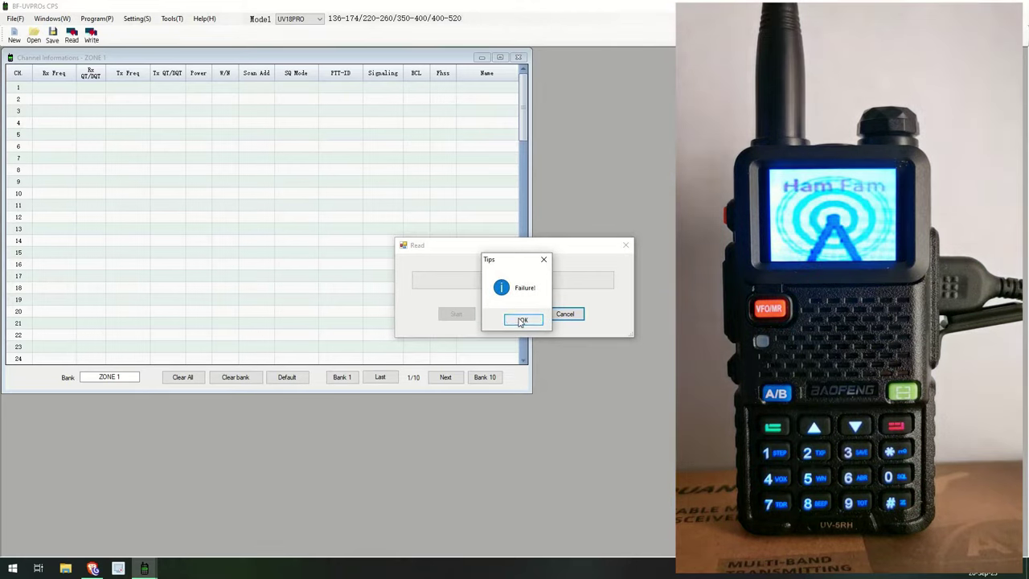
pyautogui.press('Return')
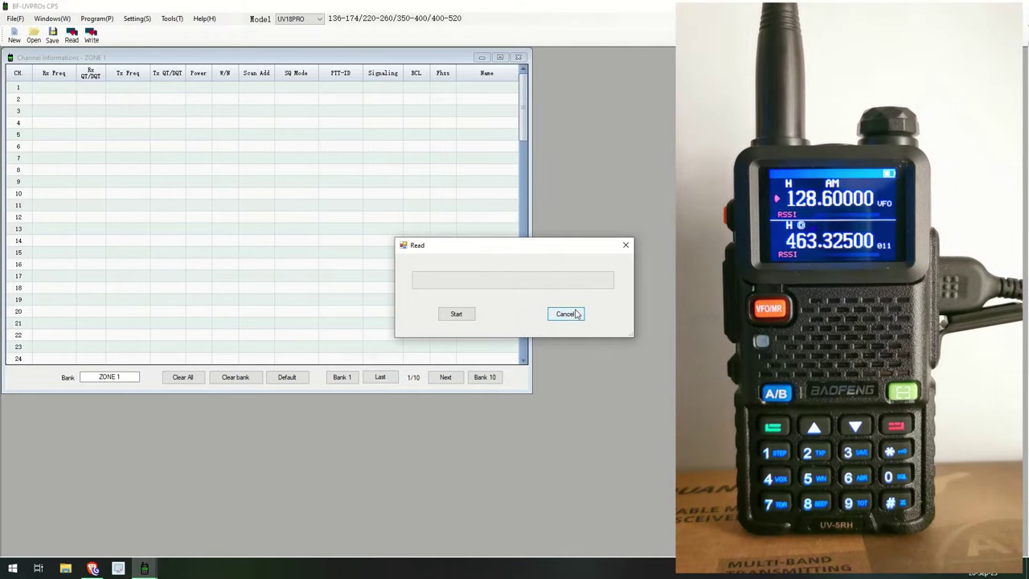
pyautogui.click(578, 318)
pyautogui.click(1014, 6)
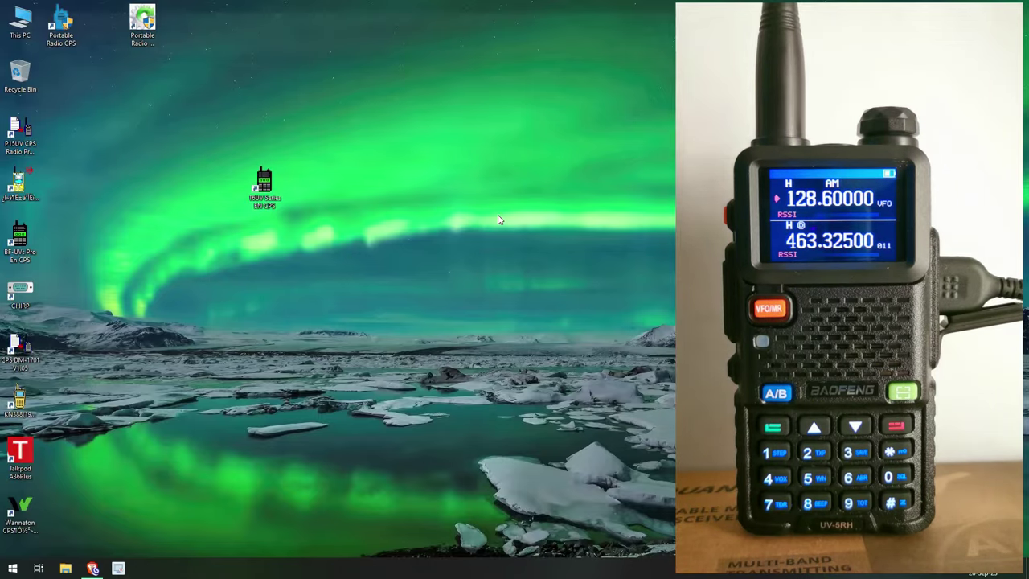
# Step: Open T6UV Series EN CPS in a maximized window and set its communication port to COM5
pyautogui.doubleClick(256, 178)
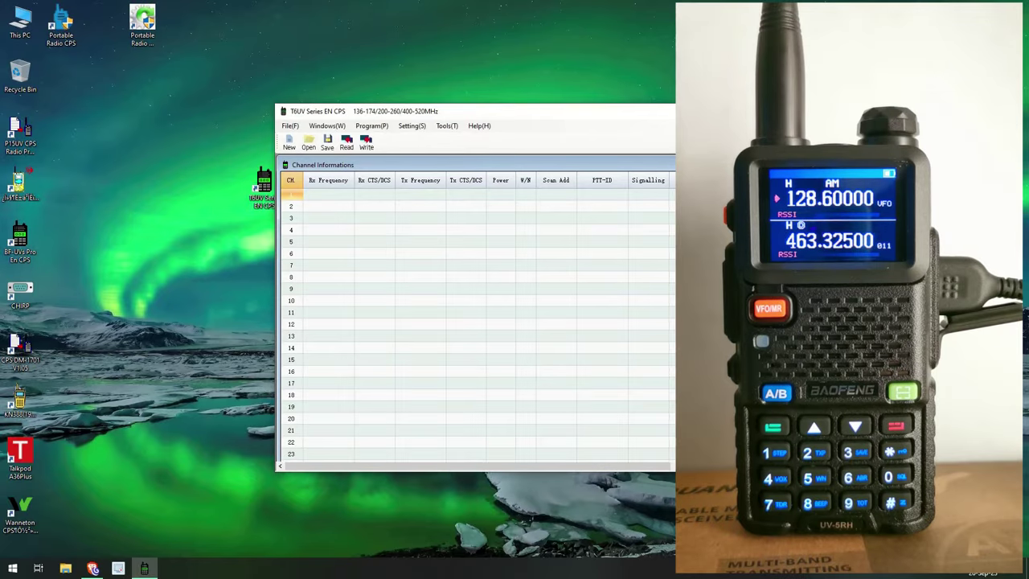
pyautogui.doubleClick(655, 118)
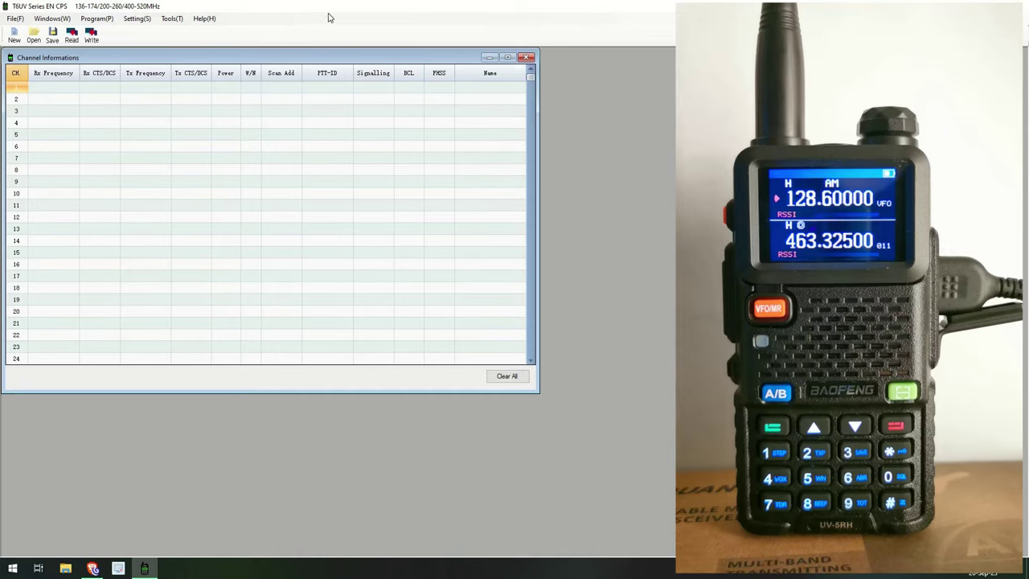
pyautogui.click(142, 20)
pyautogui.moveTo(153, 30)
pyautogui.click(219, 34)
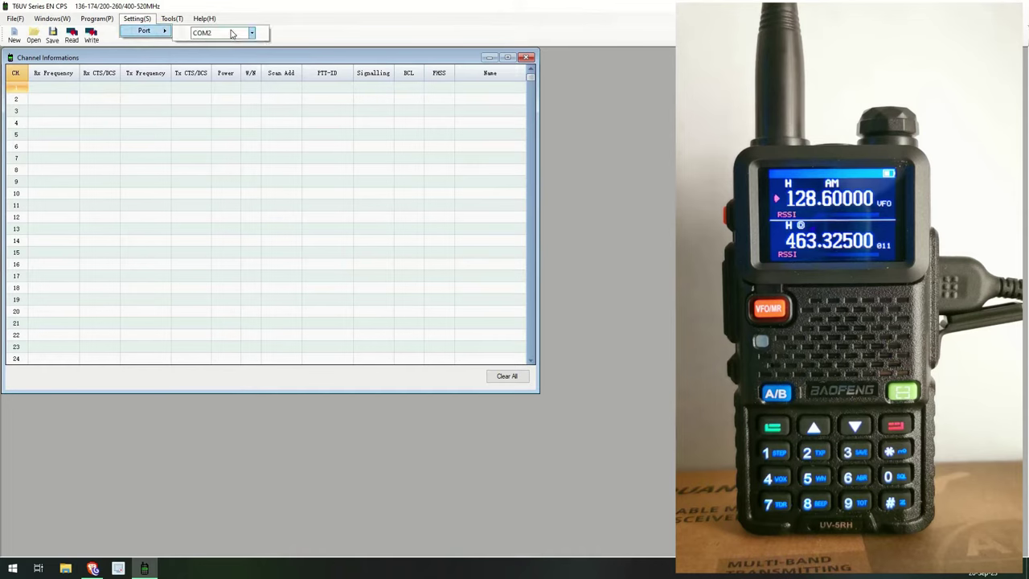
pyautogui.click(214, 53)
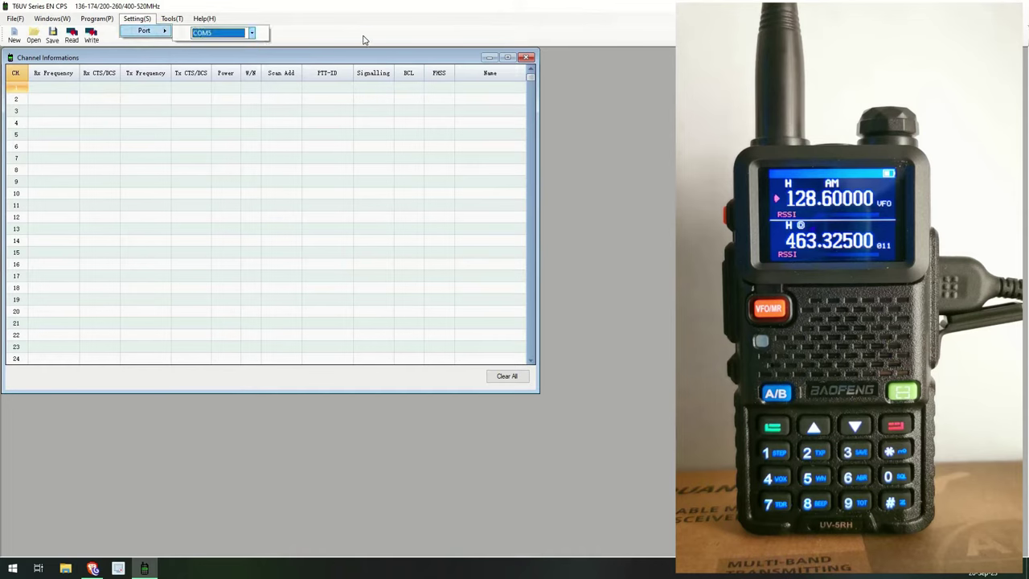
# Step: Read the connected radio's data into the channel list
pyautogui.click(73, 38)
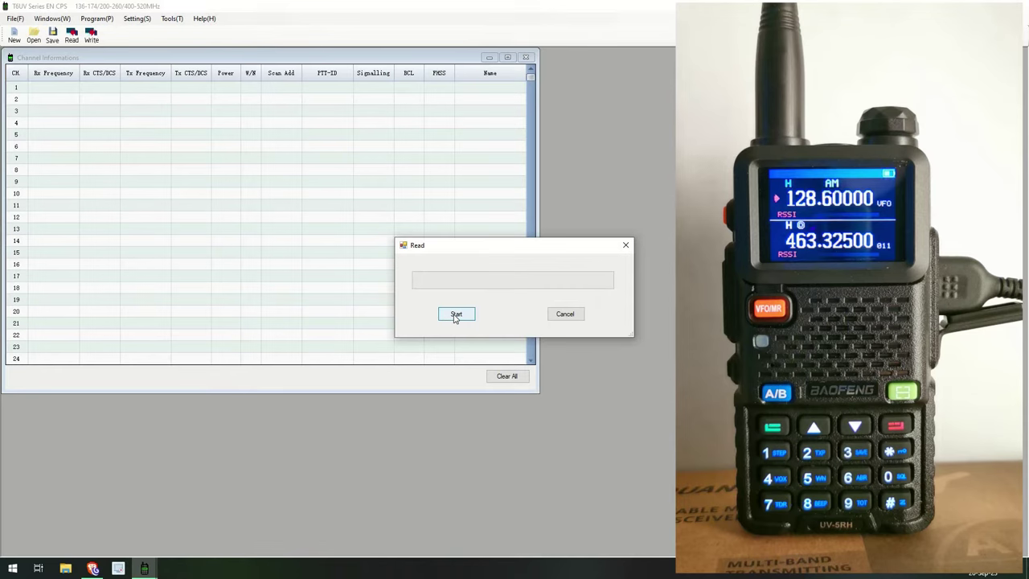
pyautogui.click(456, 315)
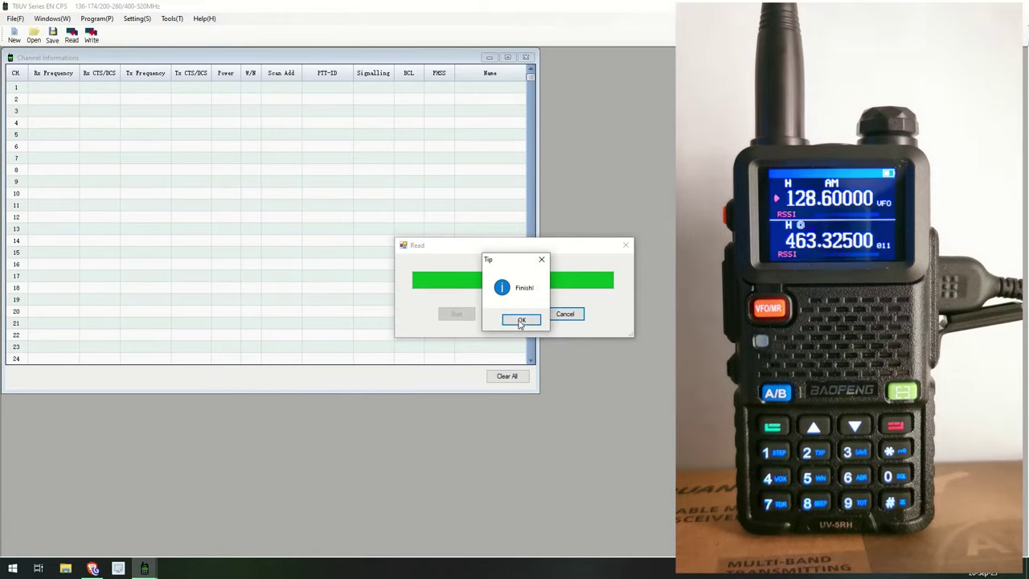
pyautogui.click(522, 320)
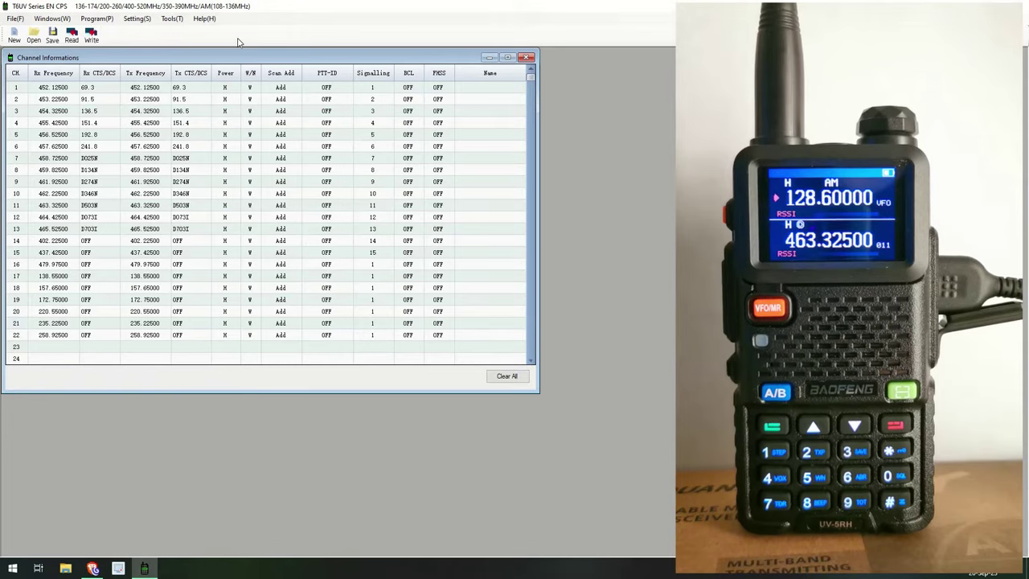
# Step: Examine the channel list and the VFO A and VFO B settings in VFO Mode
pyautogui.click(139, 19)
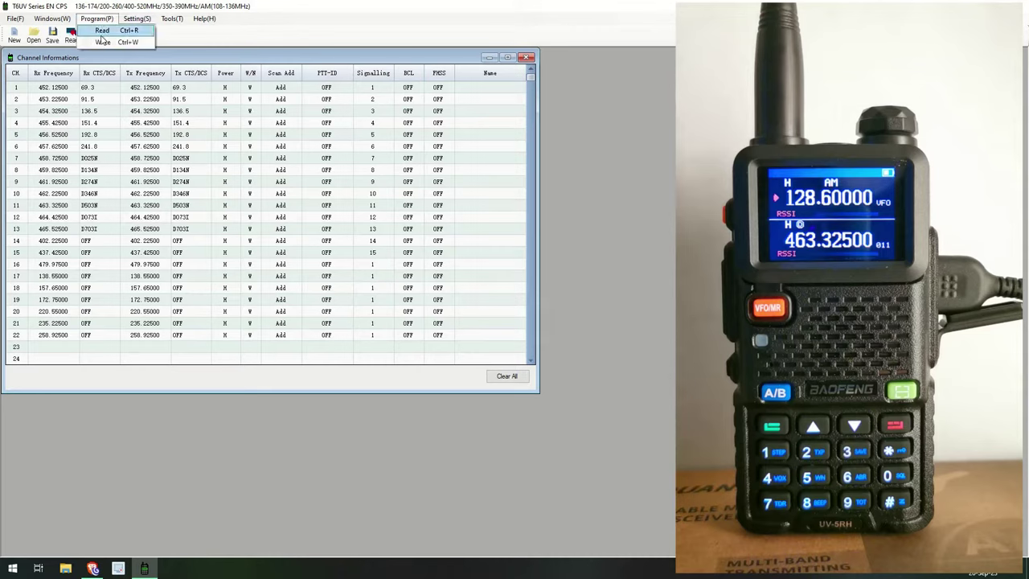
pyautogui.moveTo(51, 22)
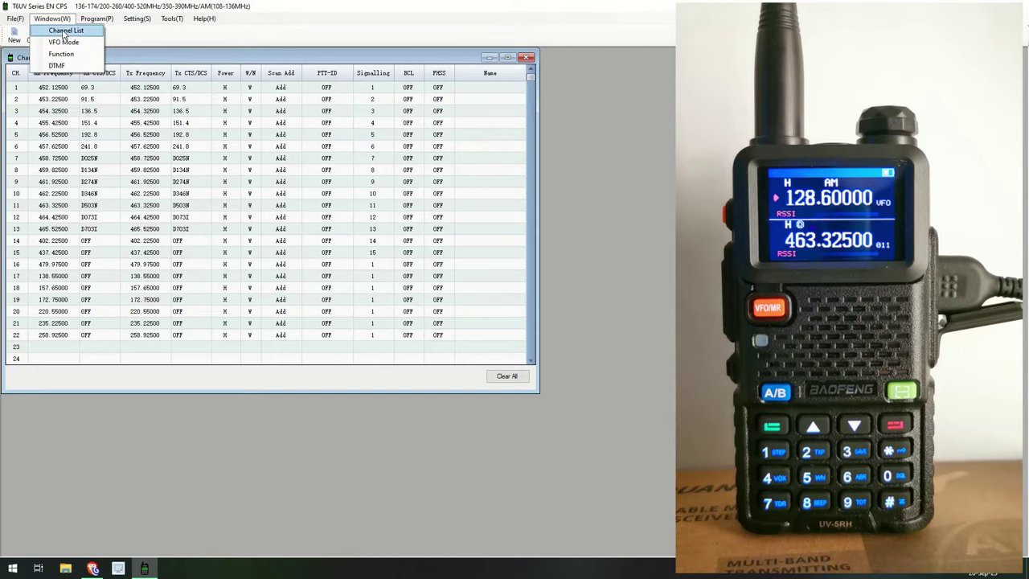
pyautogui.click(66, 32)
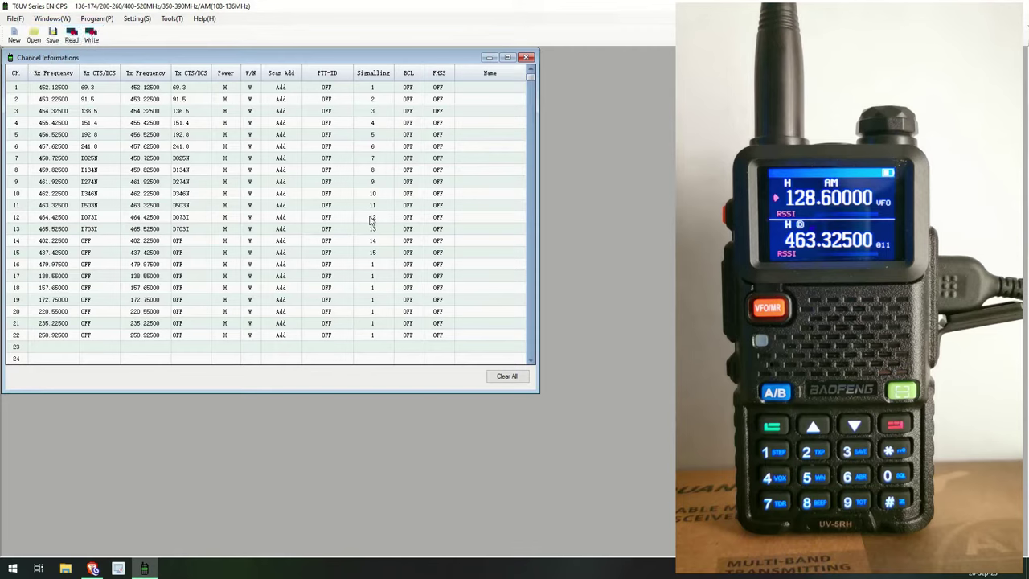
pyautogui.click(51, 21)
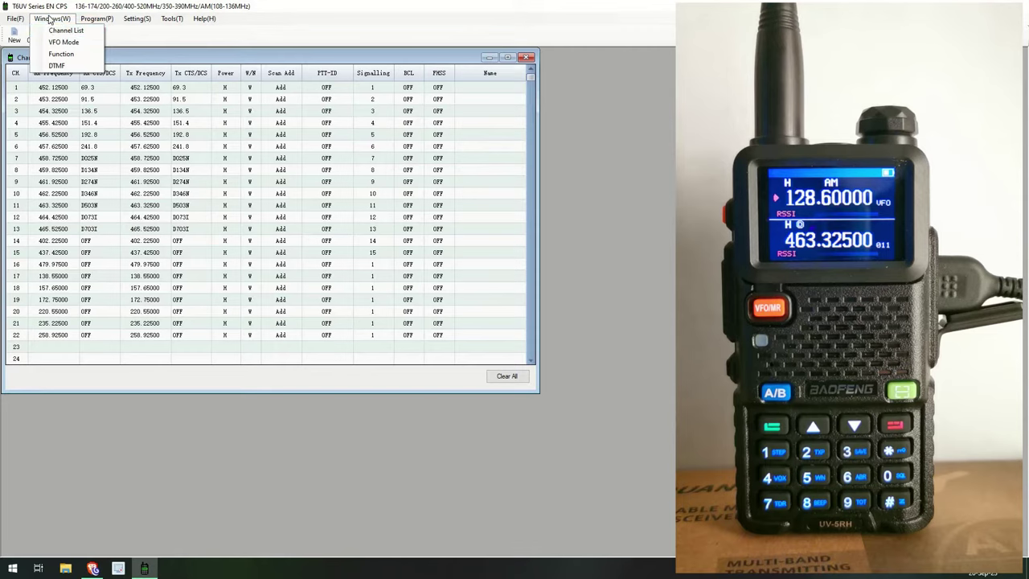
pyautogui.click(63, 42)
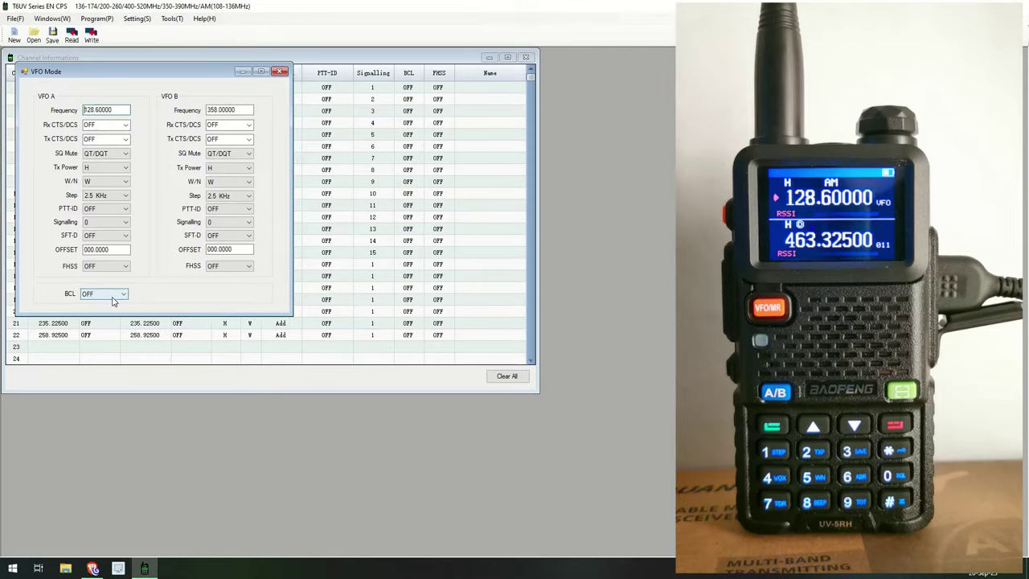
pyautogui.click(281, 72)
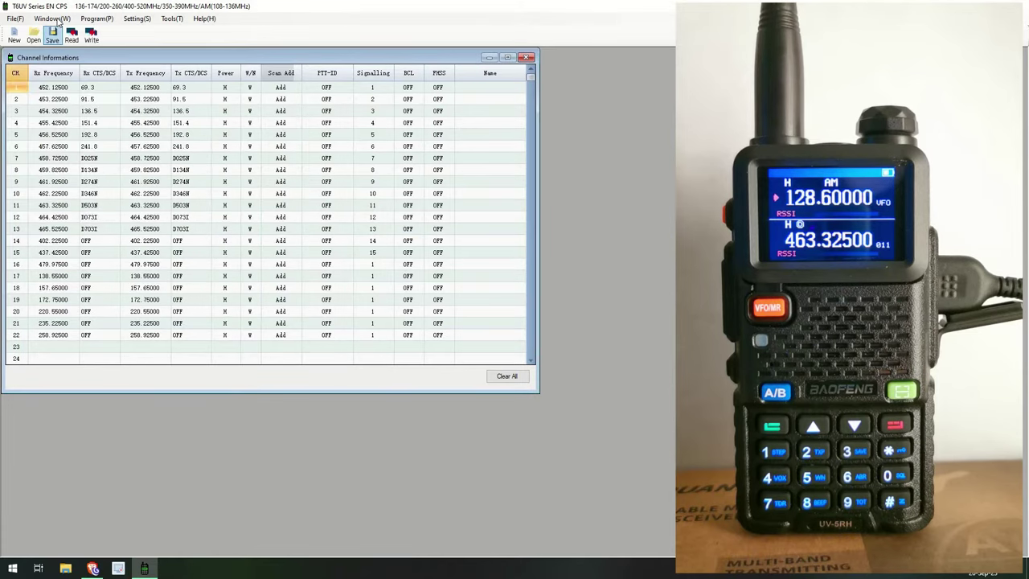
# Step: Open the Function settings and examine the choices for Save Mode, Dual Standby and KeySide Tone
pyautogui.click(54, 19)
pyautogui.click(62, 54)
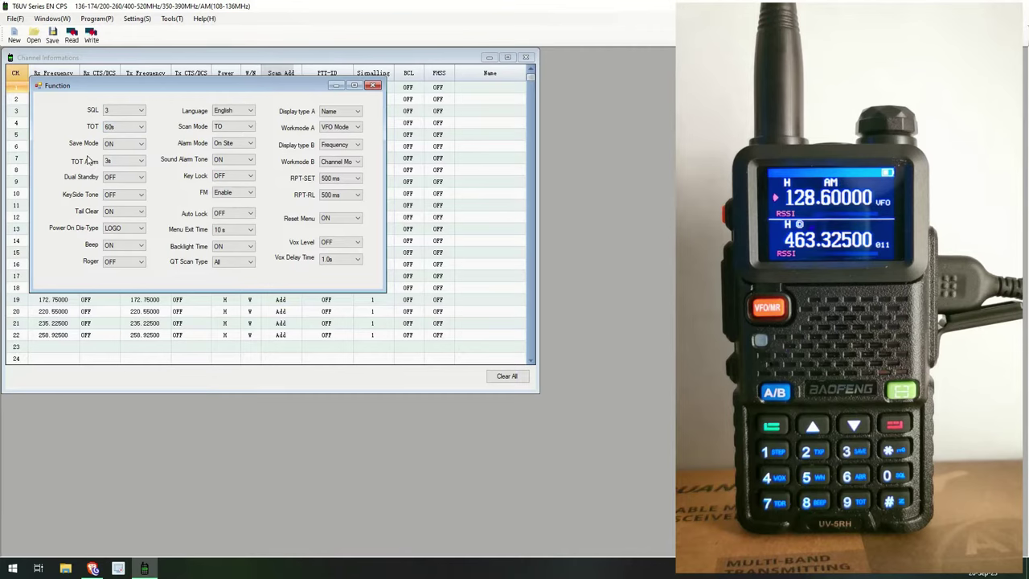
pyautogui.click(138, 144)
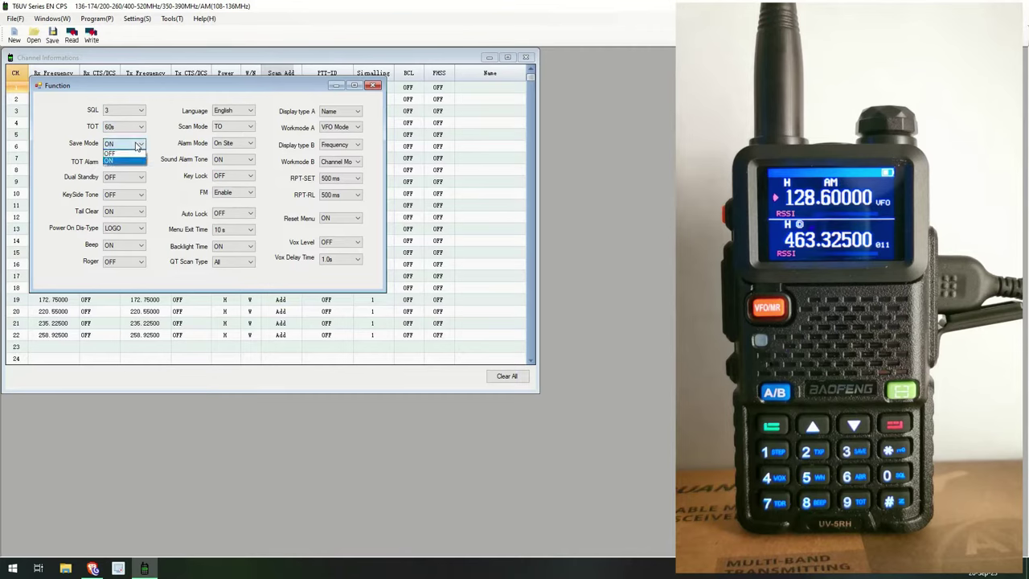
pyautogui.click(137, 145)
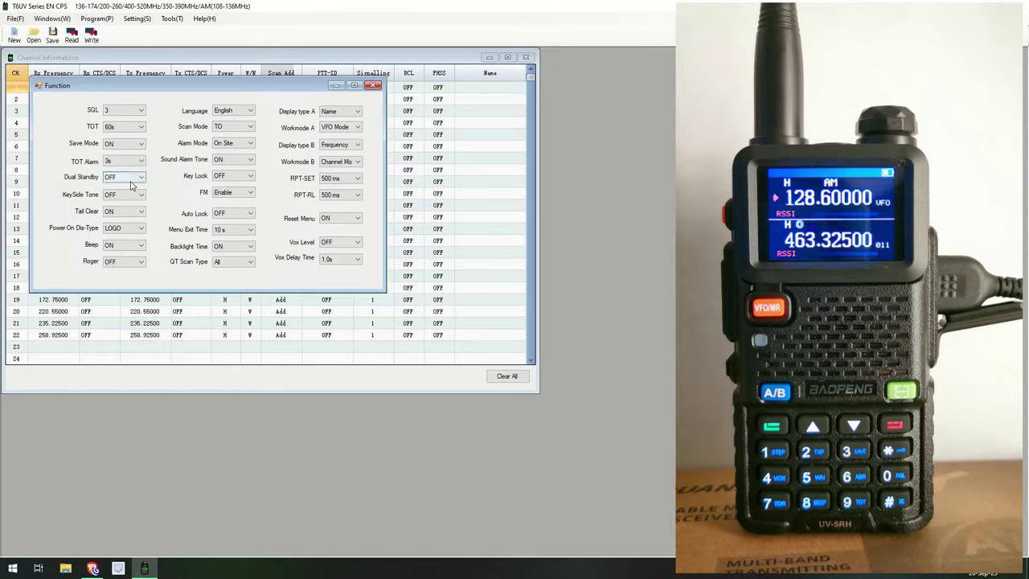
pyautogui.click(142, 178)
pyautogui.click(161, 180)
pyautogui.click(115, 196)
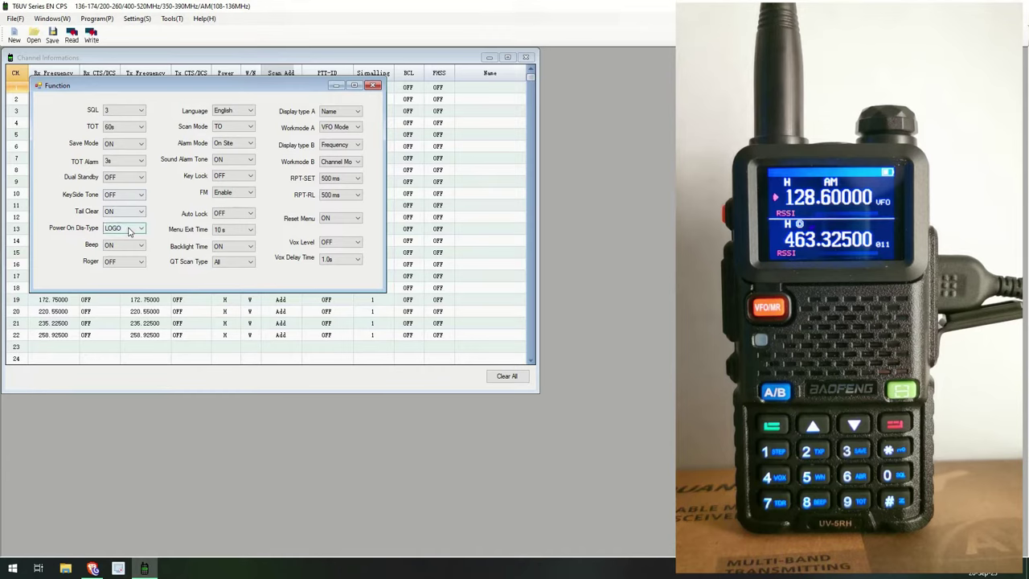
# Step: Examine the available choices for Power On Dis-Type, Beep and Roger in the Function settings
pyautogui.click(129, 230)
pyautogui.click(128, 229)
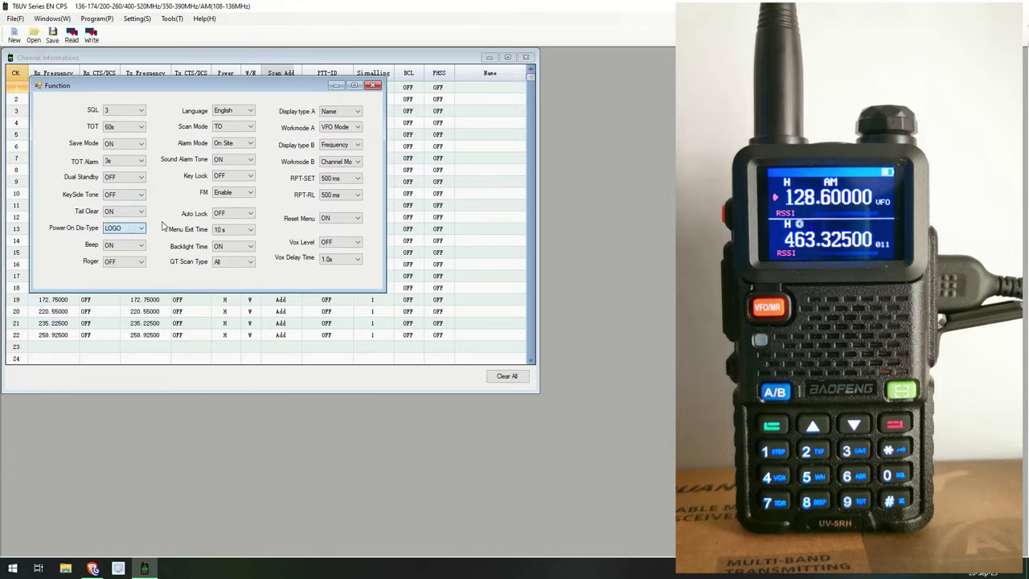
pyautogui.click(124, 249)
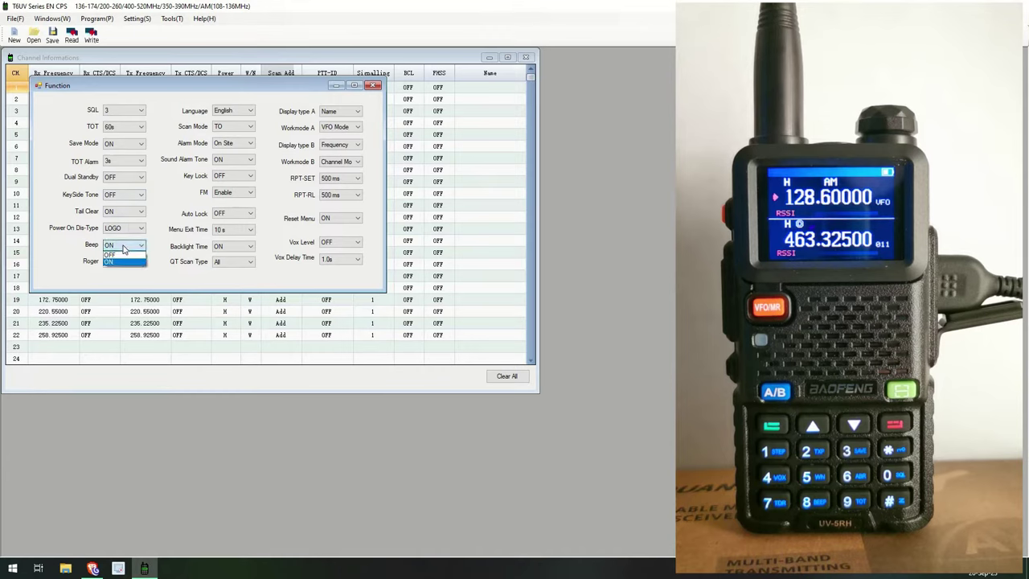
pyautogui.click(129, 258)
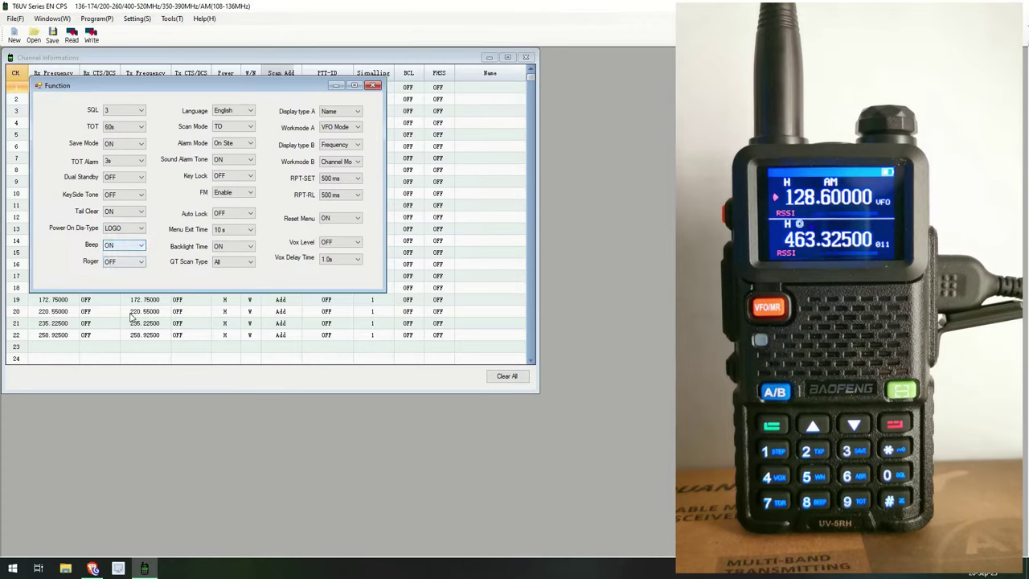
pyautogui.click(120, 262)
pyautogui.click(115, 274)
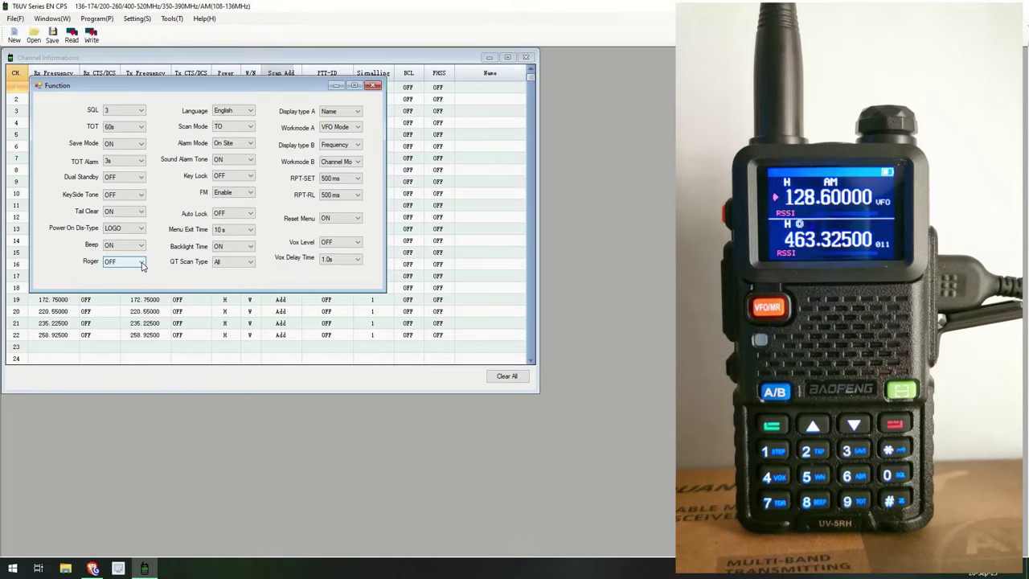
pyautogui.click(142, 263)
pyautogui.click(173, 282)
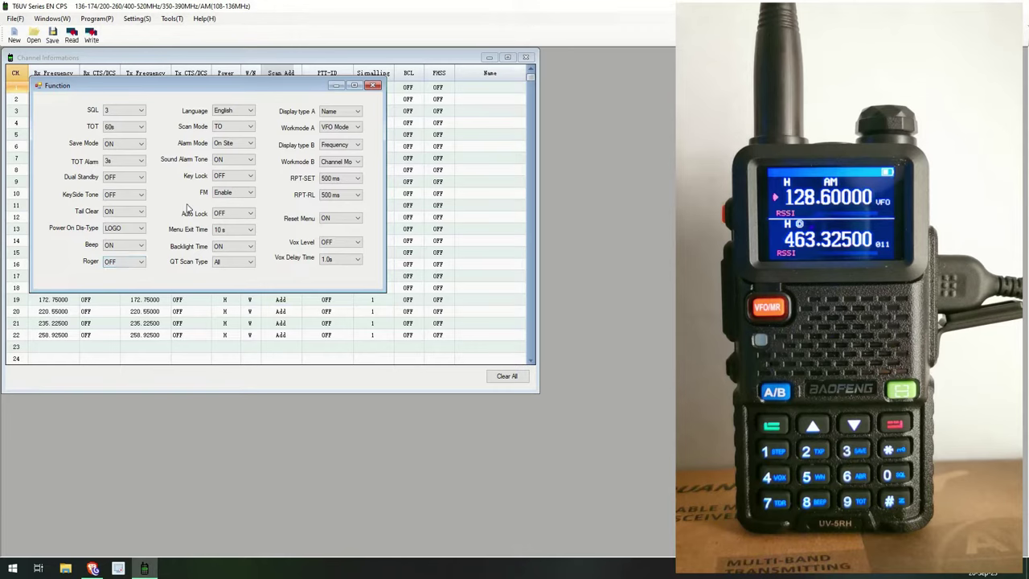
# Step: Examine the available choices for Scan Mode and FM in the Function settings
pyautogui.click(251, 129)
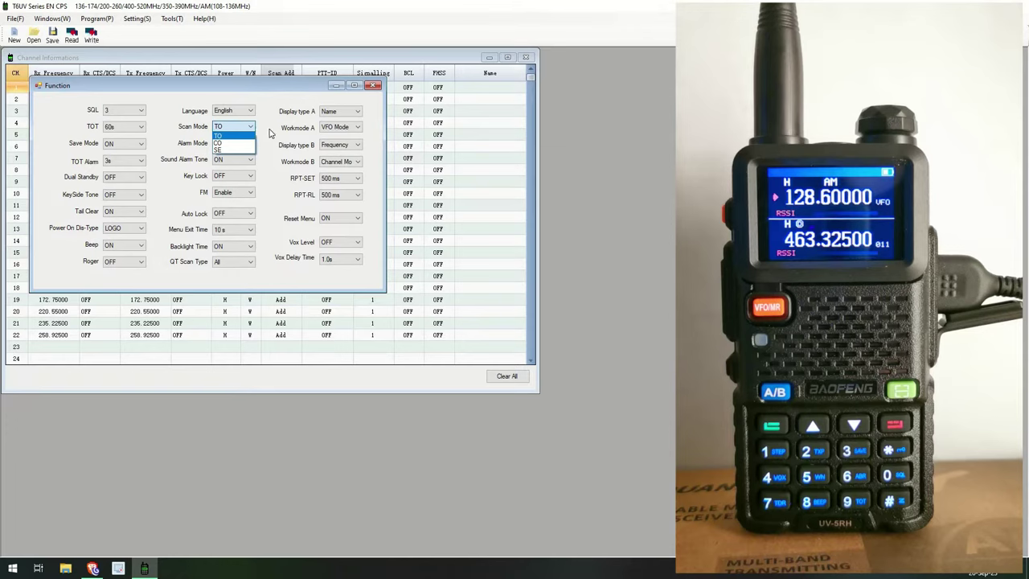
pyautogui.click(270, 131)
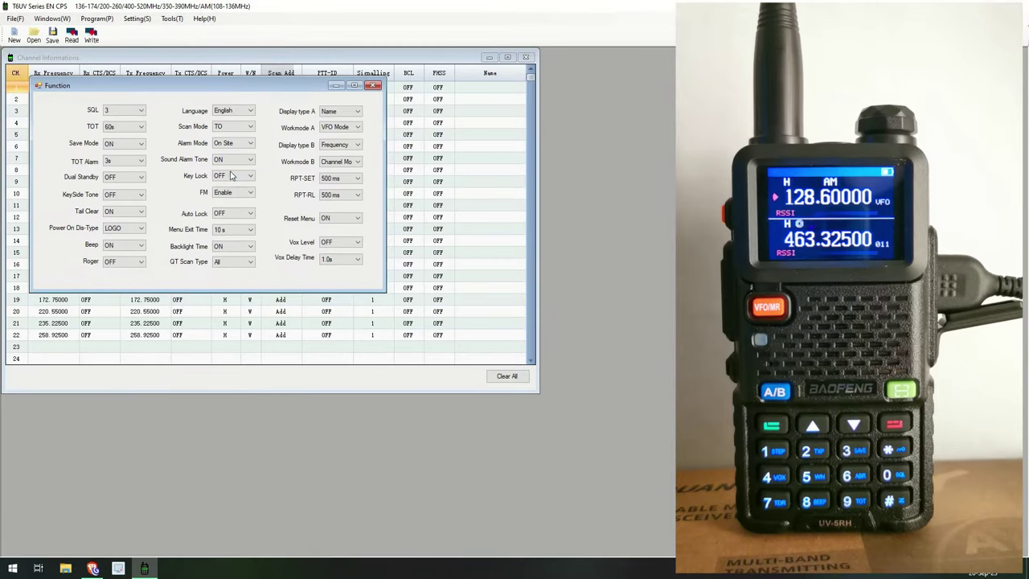
pyautogui.click(250, 194)
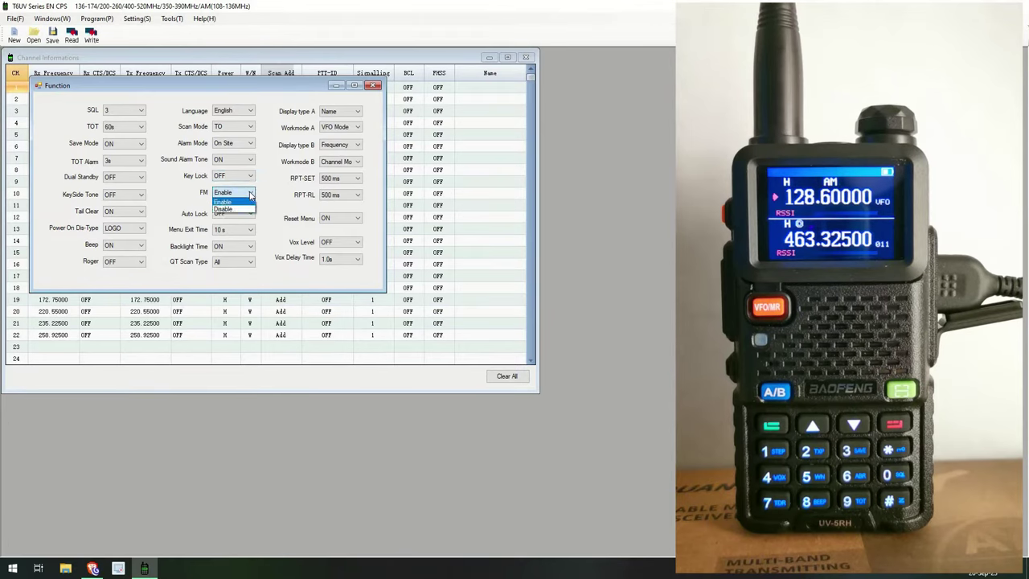
pyautogui.click(263, 194)
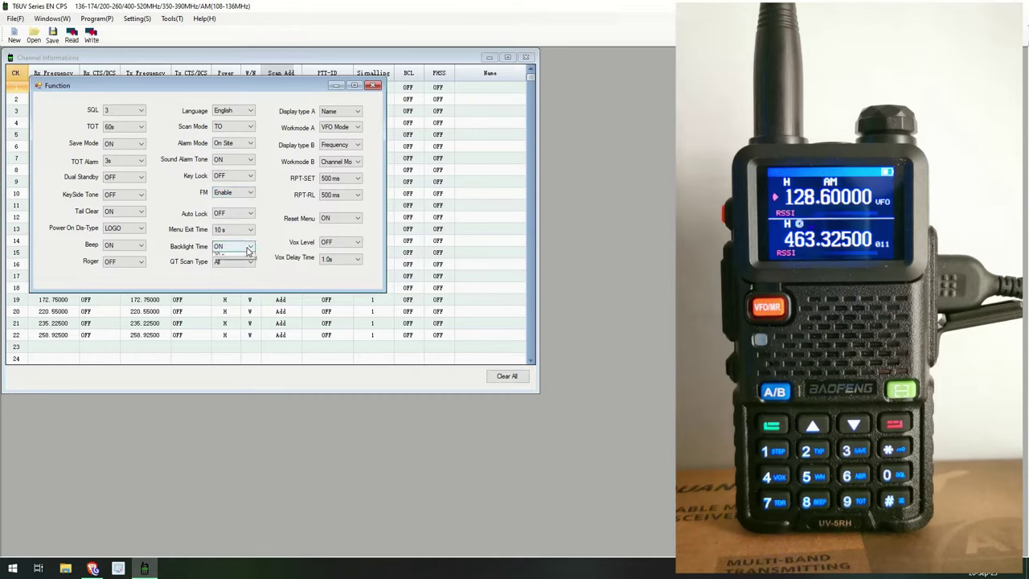
# Step: Examine the Backlight Time, Workmode A and B, Display type B and Reset Menu choices, and close the Function settings
pyautogui.click(248, 247)
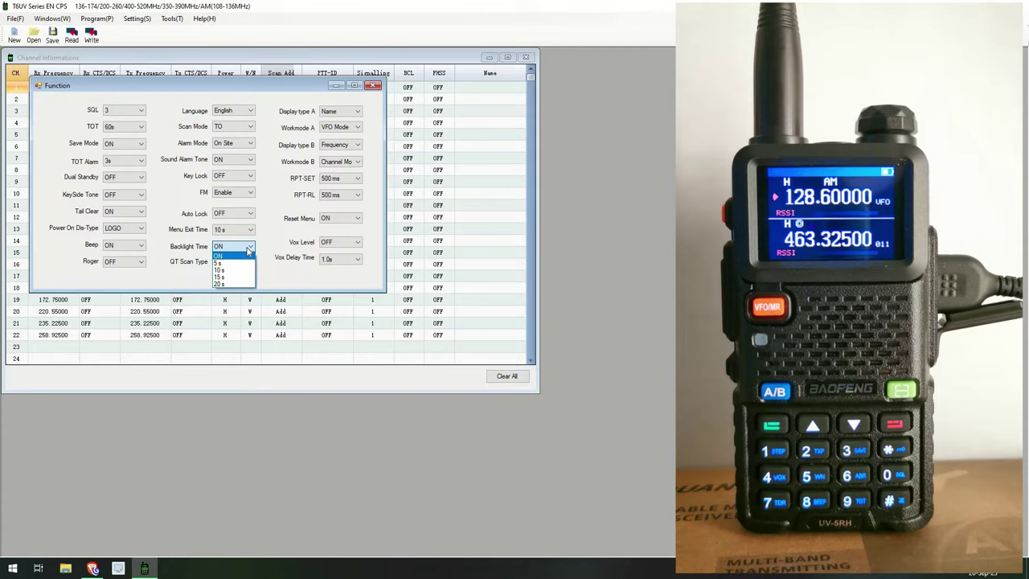
pyautogui.click(272, 247)
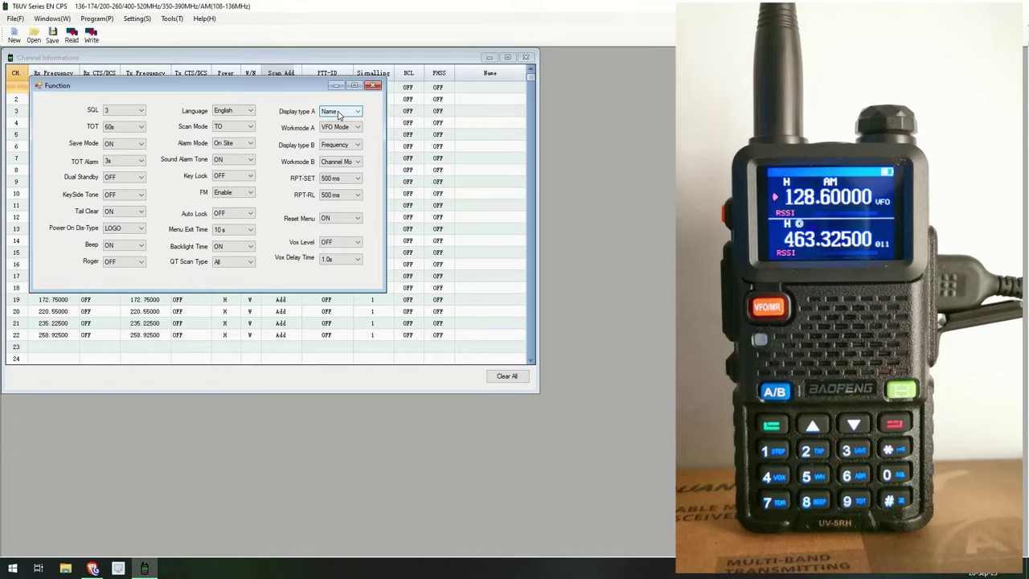
pyautogui.click(347, 128)
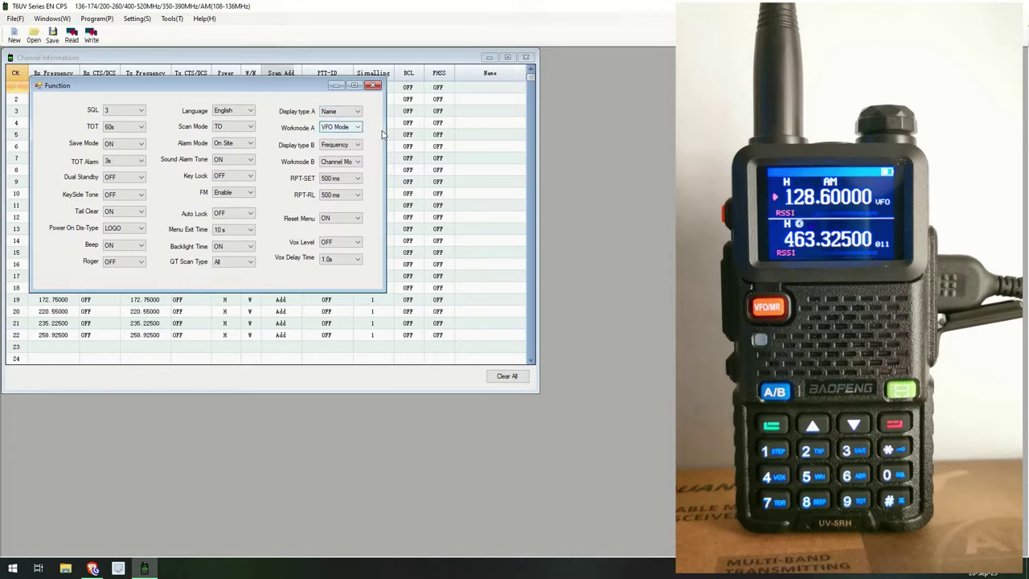
pyautogui.click(337, 150)
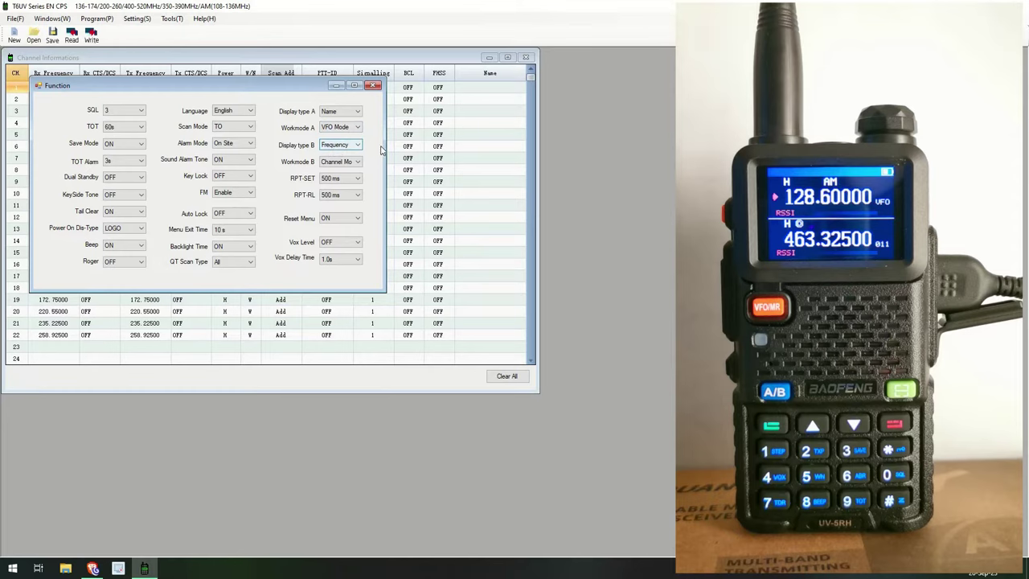
pyautogui.click(336, 167)
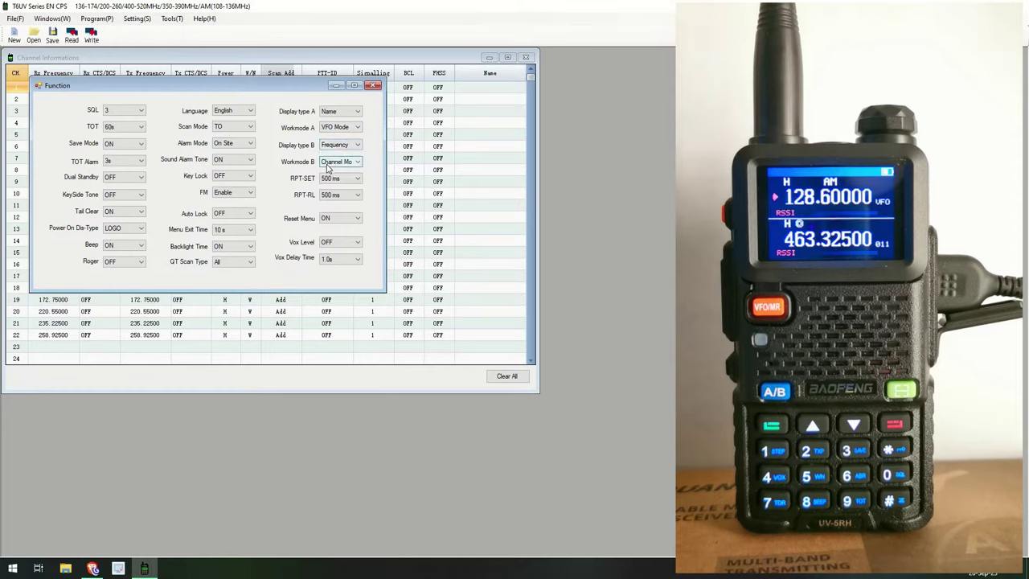
pyautogui.click(350, 218)
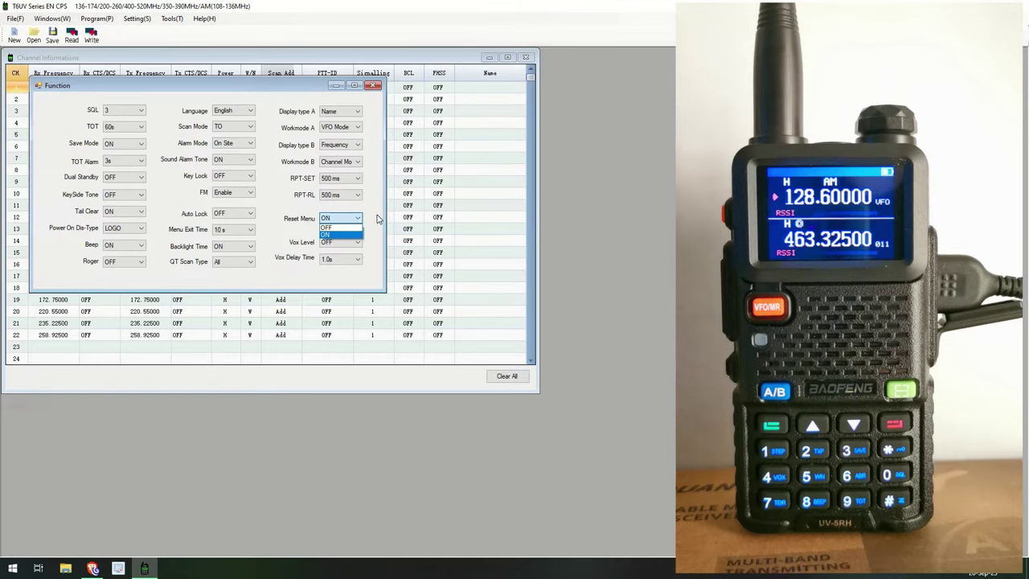
pyautogui.click(377, 218)
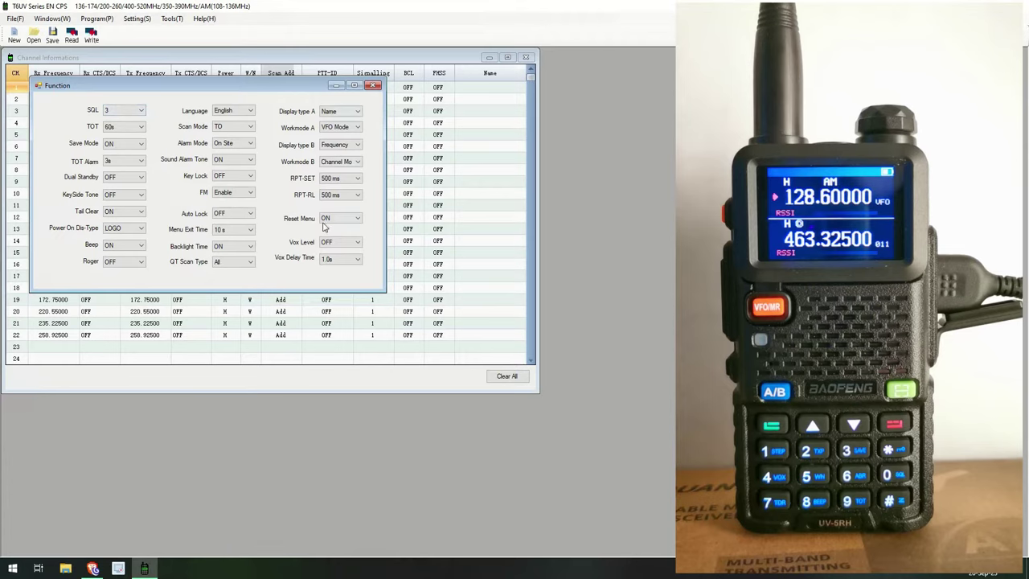
pyautogui.click(373, 86)
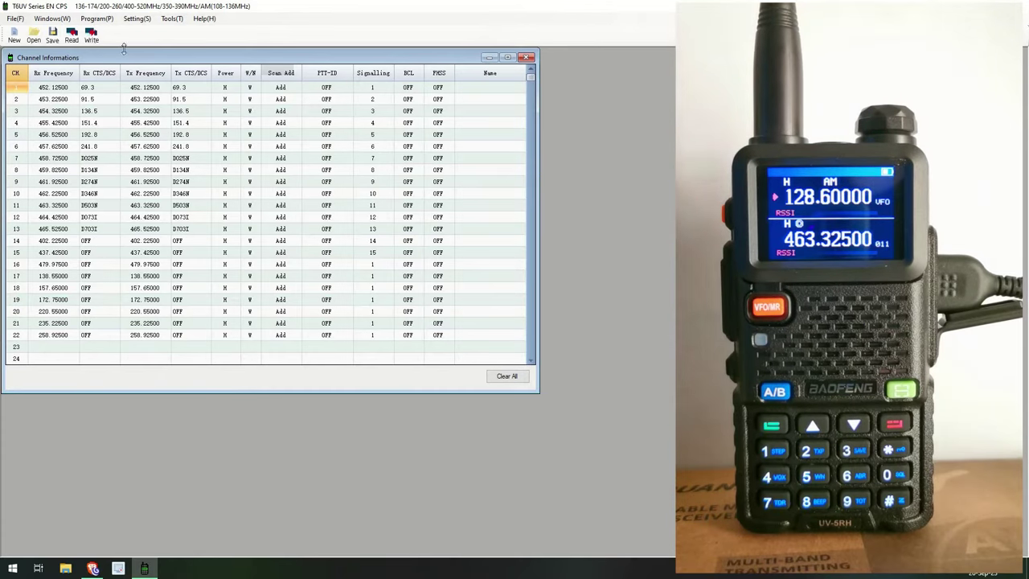
# Step: Open the DTMF settings to review the group codes, ANI ID and timing options, and close them
pyautogui.click(51, 18)
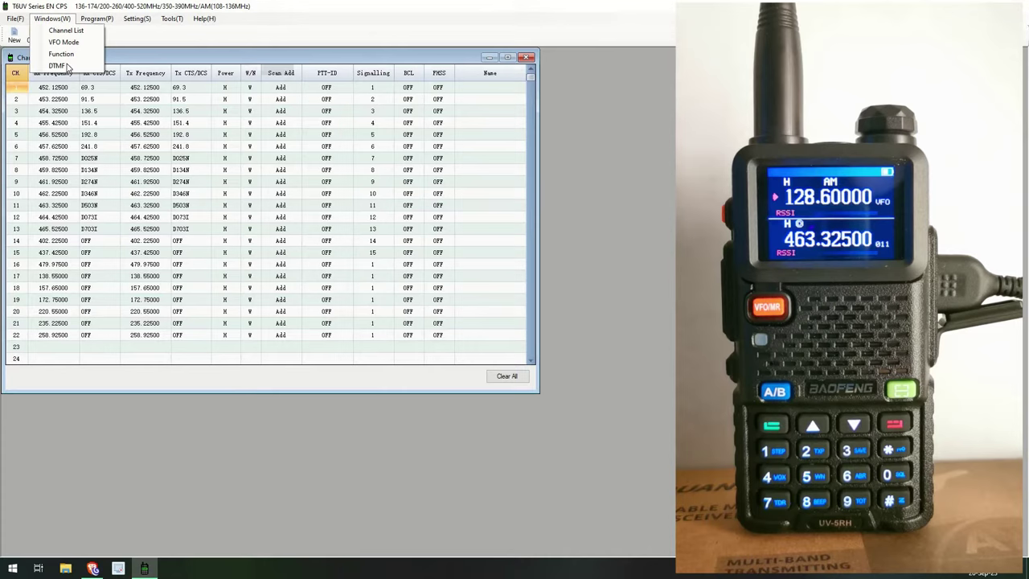
pyautogui.click(60, 66)
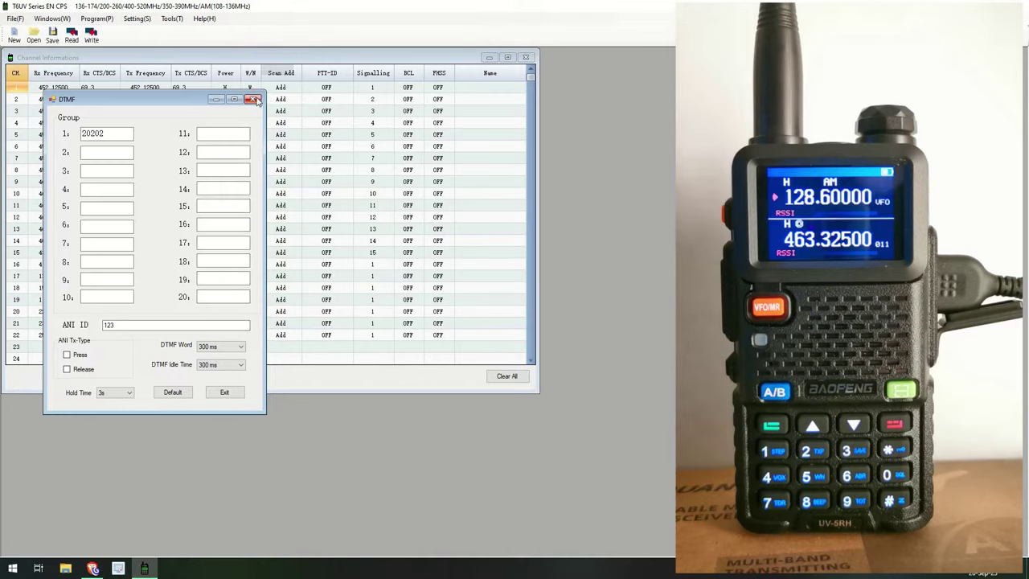
pyautogui.click(252, 99)
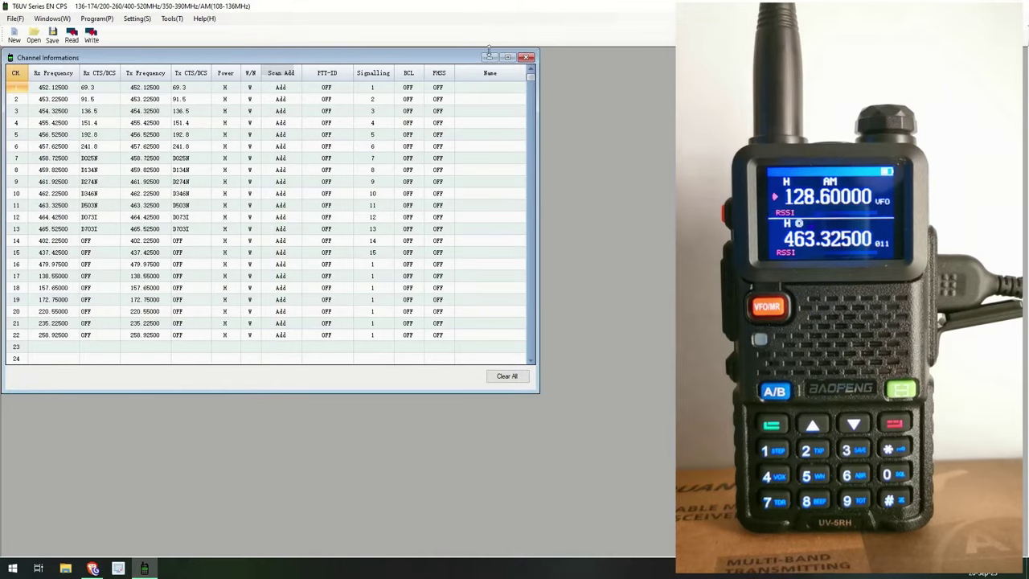
# Step: Arrange the CPS window side by side with the browser's North Vancouver repeater list
pyautogui.click(973, 8)
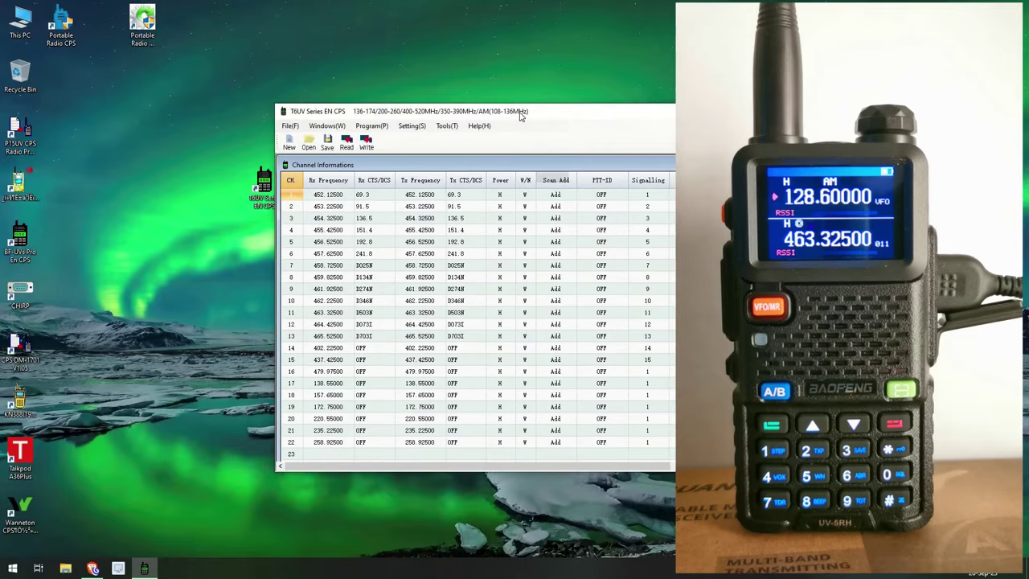
pyautogui.press('super+Right')
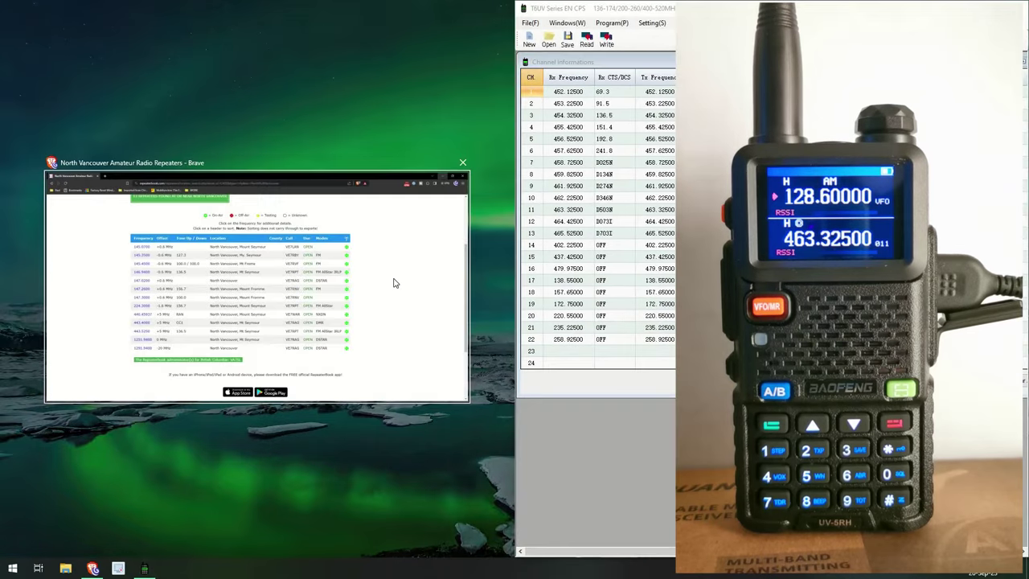
pyautogui.click(366, 182)
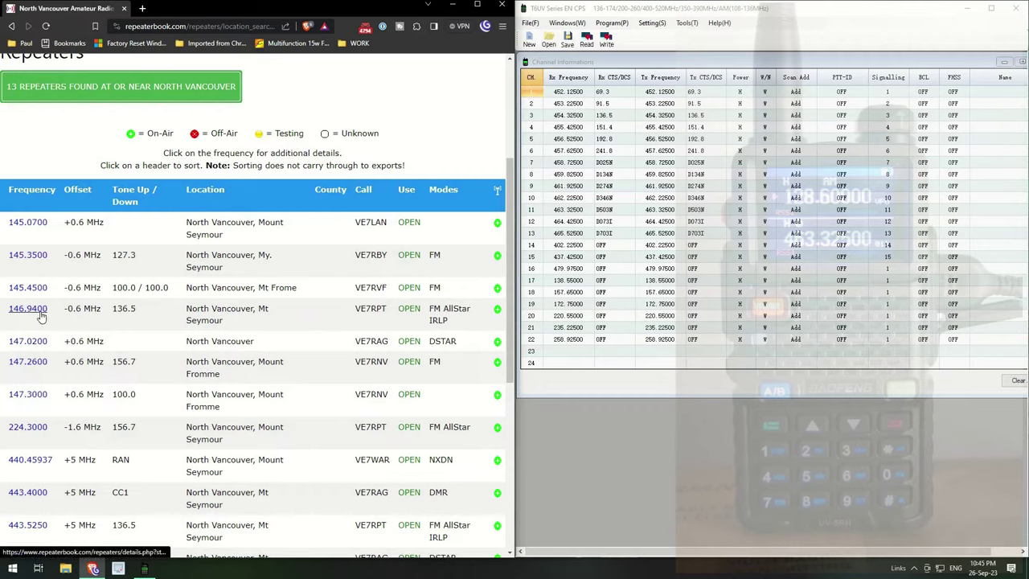
# Step: Set channel 1's Rx frequency to 146.940 and copy the repeater's 136.5 tone into its Rx and Tx CTS/DCS
pyautogui.click(575, 95)
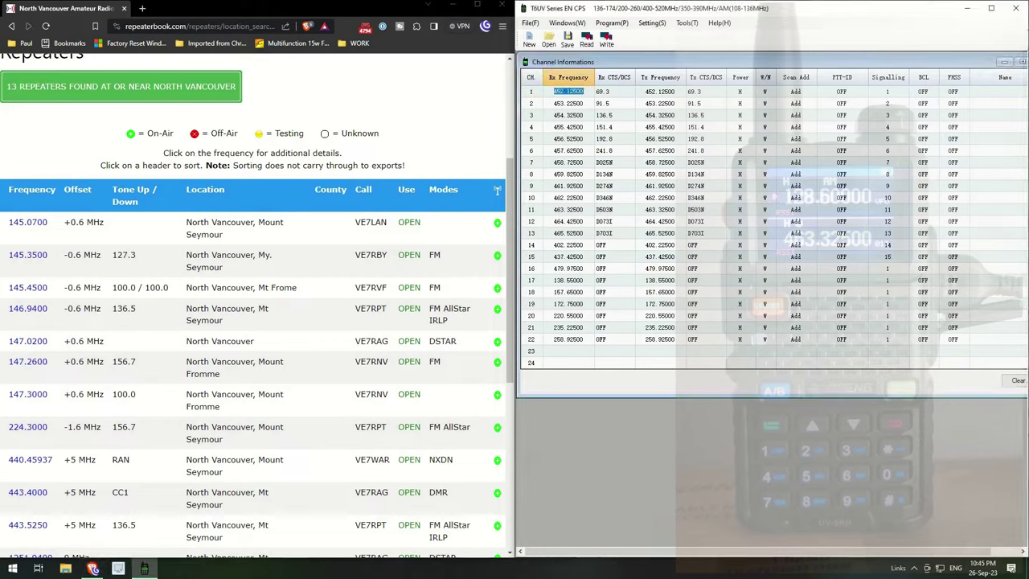
pyautogui.write('146.940')
pyautogui.moveTo(138, 312); pyautogui.dragTo(113, 315)
pyautogui.rightClick(128, 311)
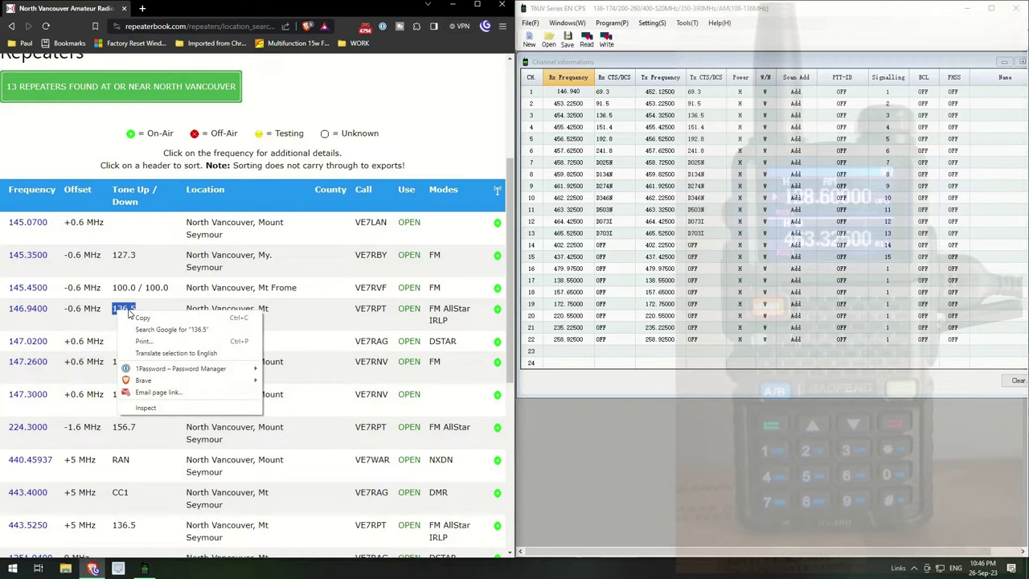
pyautogui.click(157, 317)
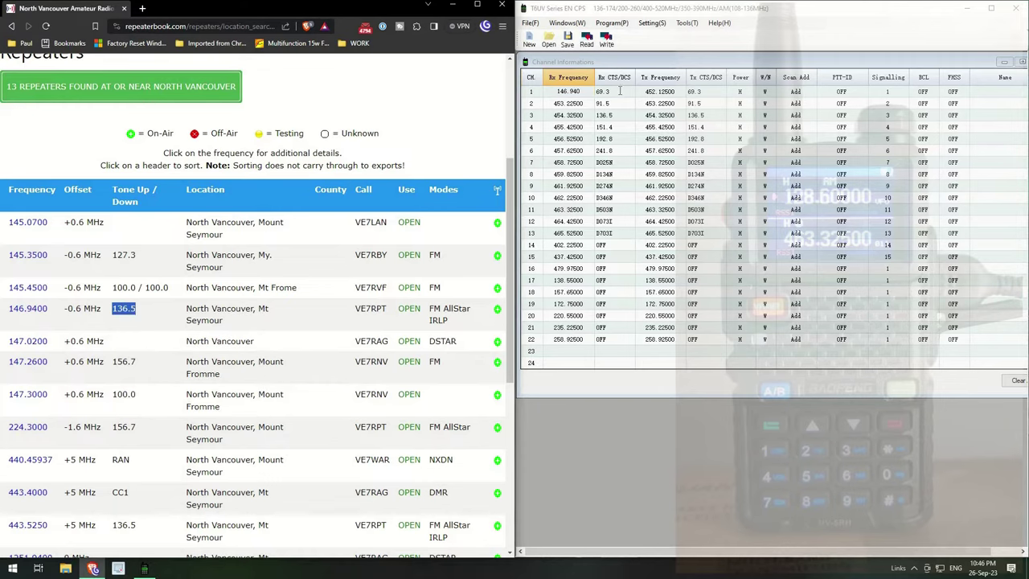
pyautogui.click(619, 92)
pyautogui.hotkey('ctrl', 'v')
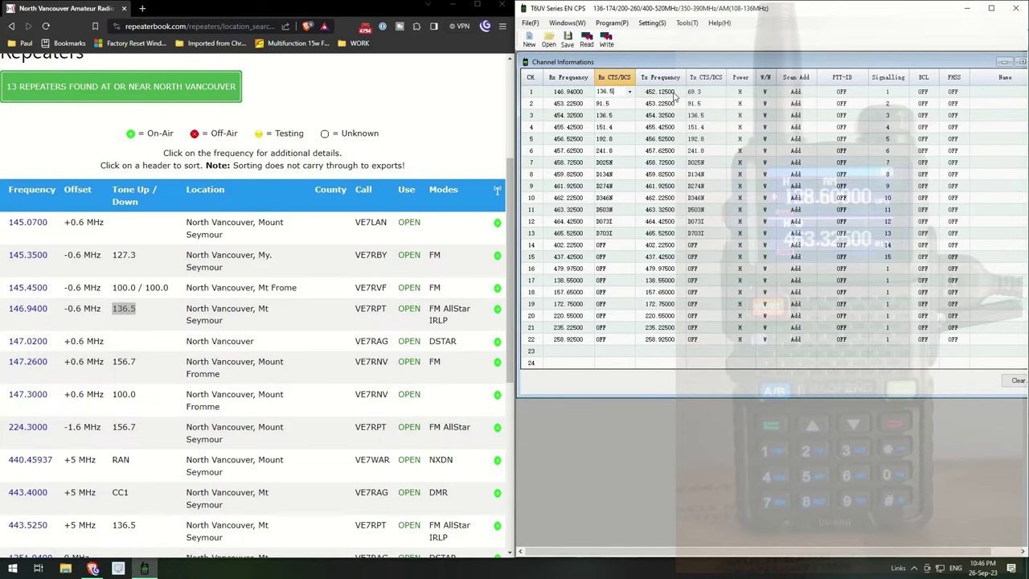
pyautogui.click(713, 94)
pyautogui.hotkey('ctrl', 'v')
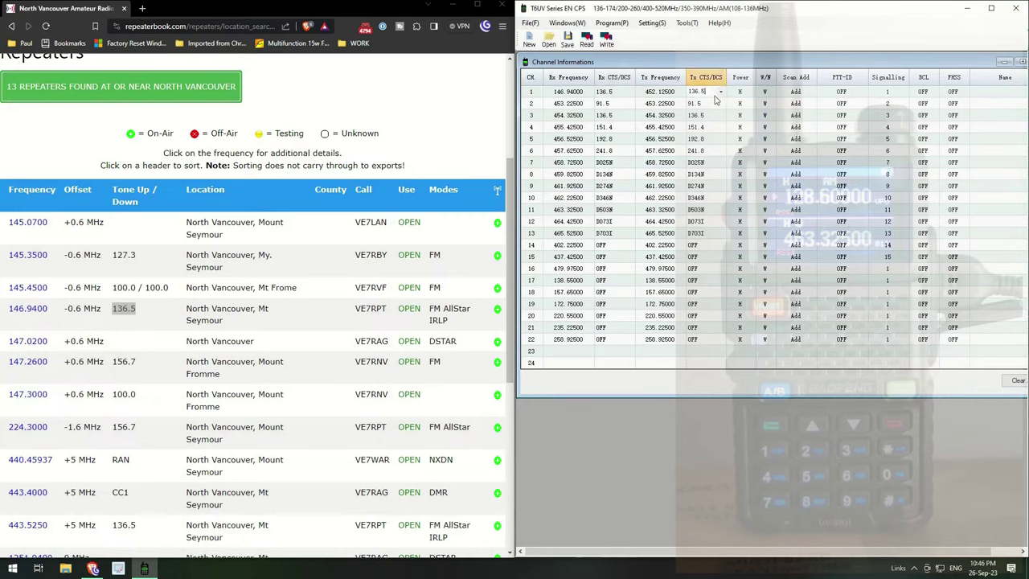
# Step: Set channel 1's Tx frequency to 143.34000
pyautogui.click(680, 91)
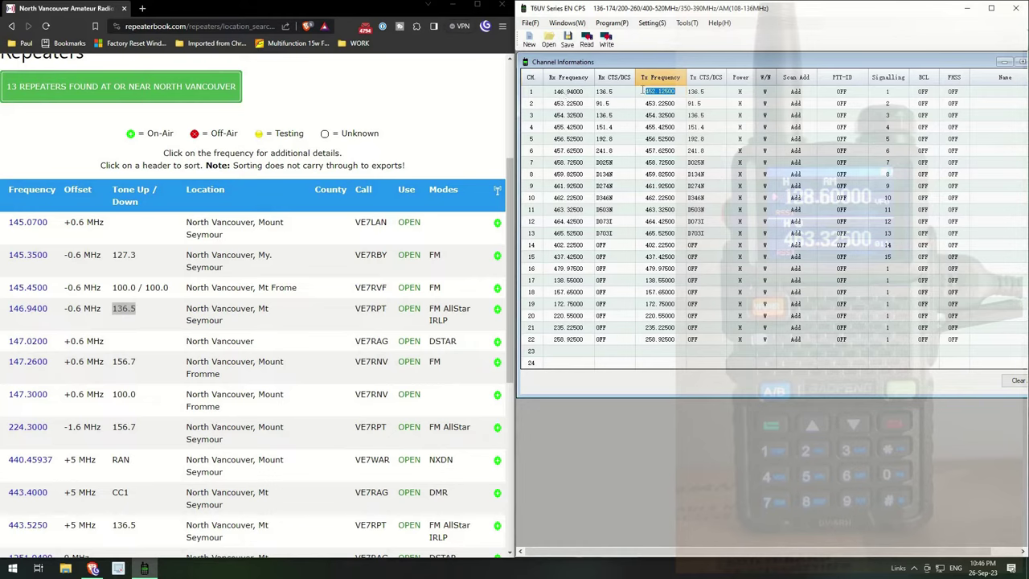
pyautogui.write('1434000')
pyautogui.click(657, 91)
pyautogui.write('.')
# Step: Name channel 1 VE7RPT by copying the call sign of the 146.9400 repeater from the repeater list
pyautogui.click(1000, 91)
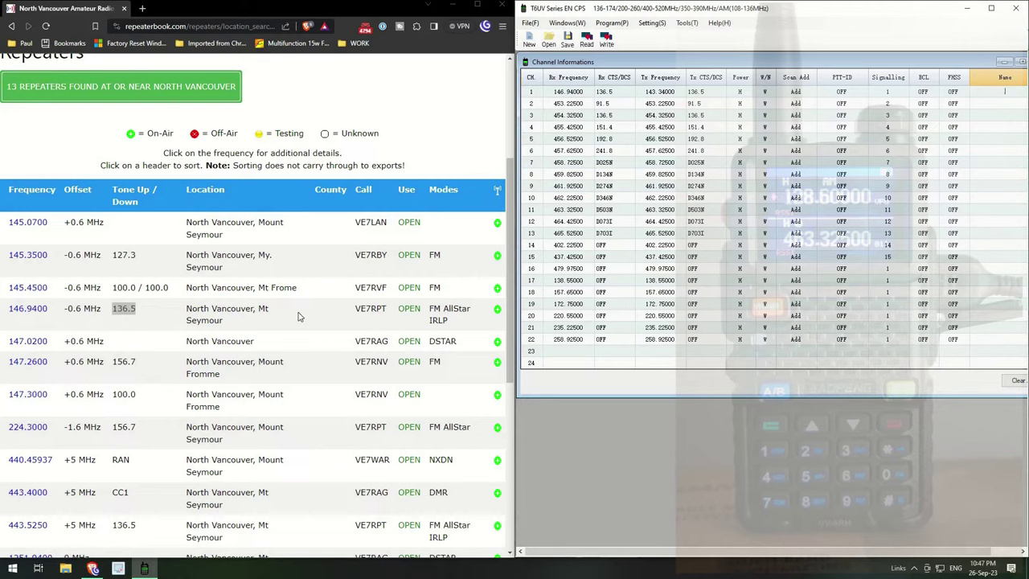
pyautogui.doubleClick(370, 309)
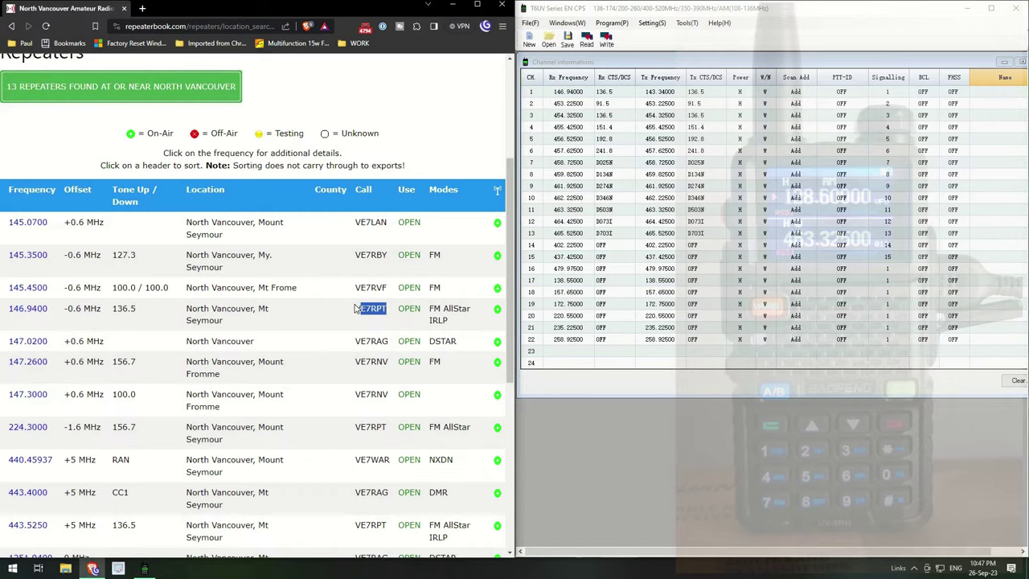
pyautogui.rightClick(370, 312)
pyautogui.click(387, 319)
pyautogui.click(1001, 93)
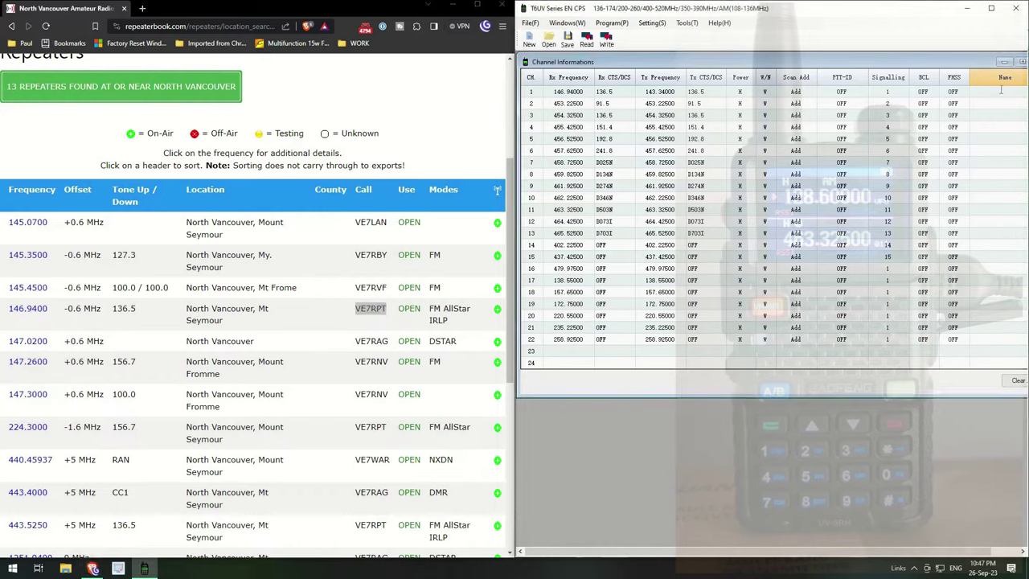
pyautogui.hotkey('ctrl', 'v')
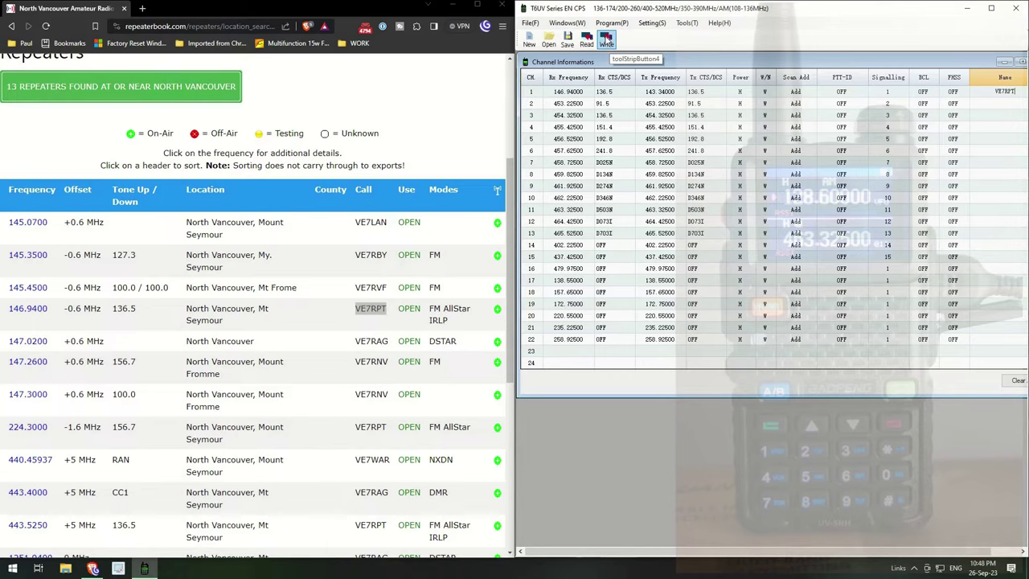
# Step: Write the programmed channel data to the radio and close the Write dialog
pyautogui.click(607, 42)
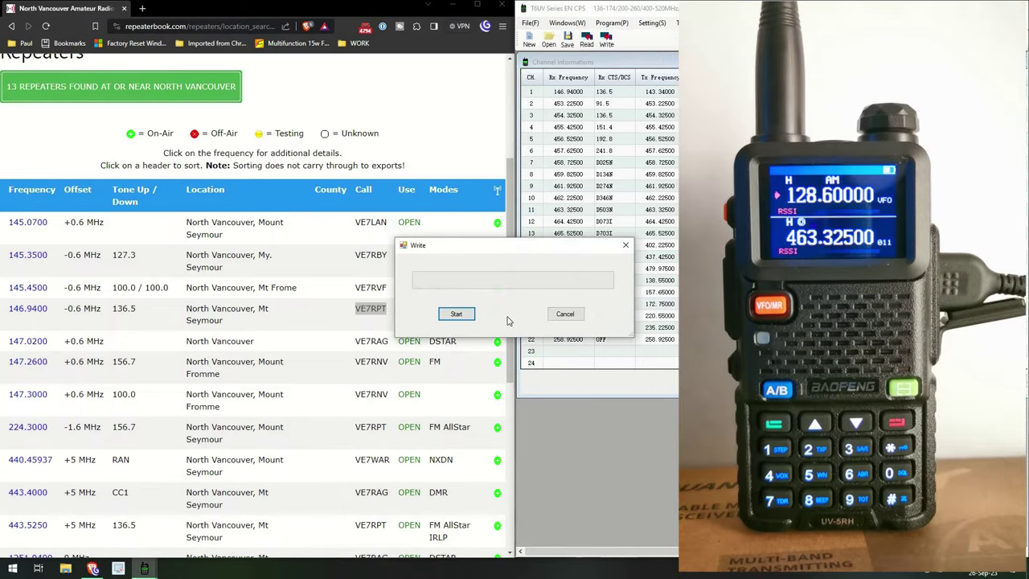
pyautogui.click(451, 316)
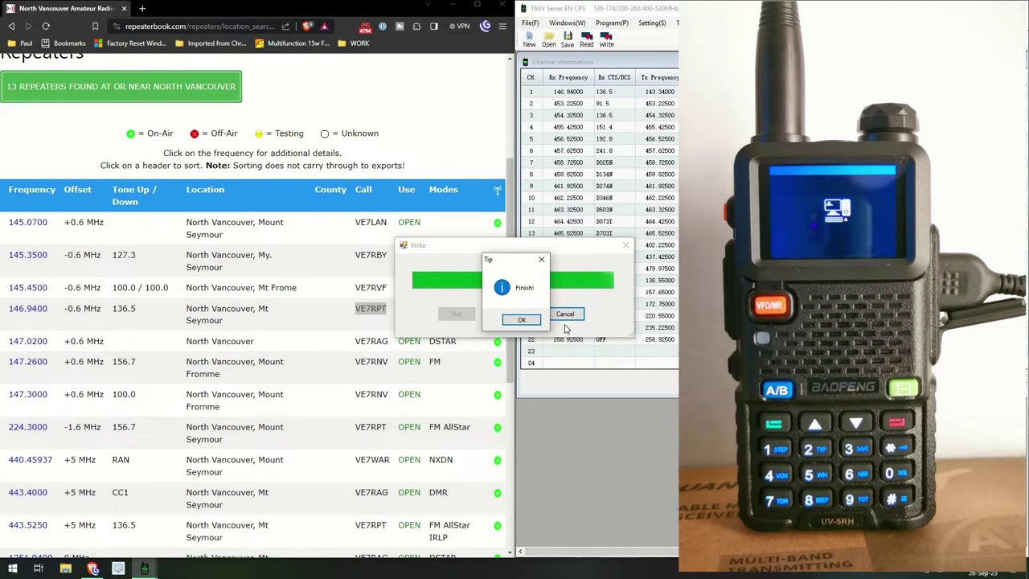
pyautogui.click(521, 320)
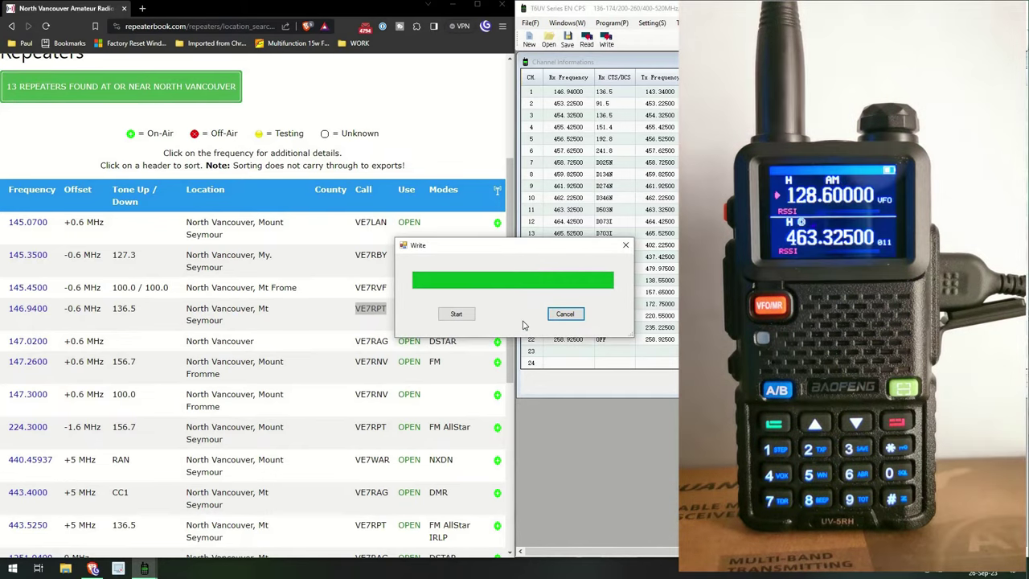
pyautogui.click(567, 314)
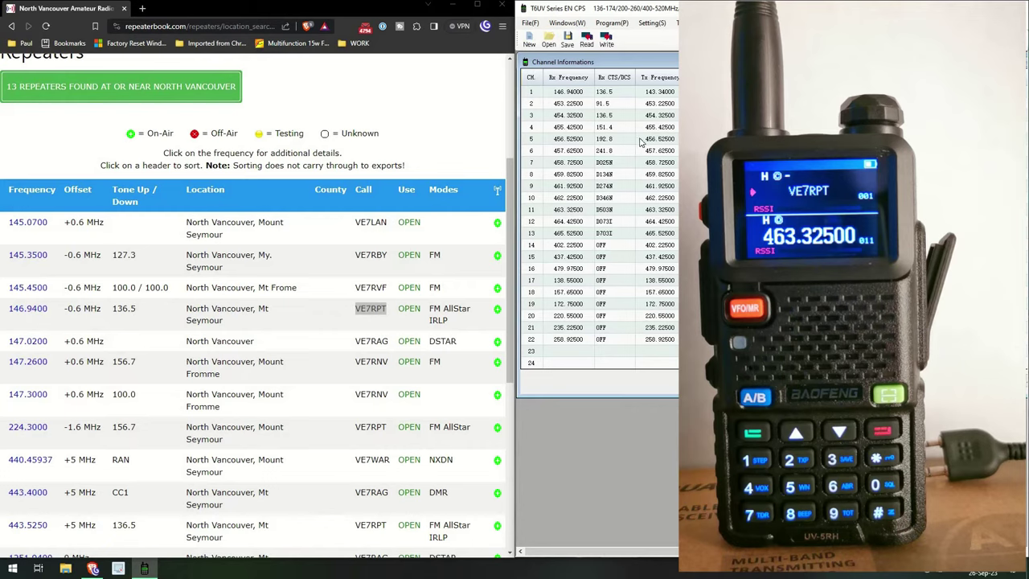
# Step: Set channel 1's Rx CTS/DCS to OFF
pyautogui.click(618, 92)
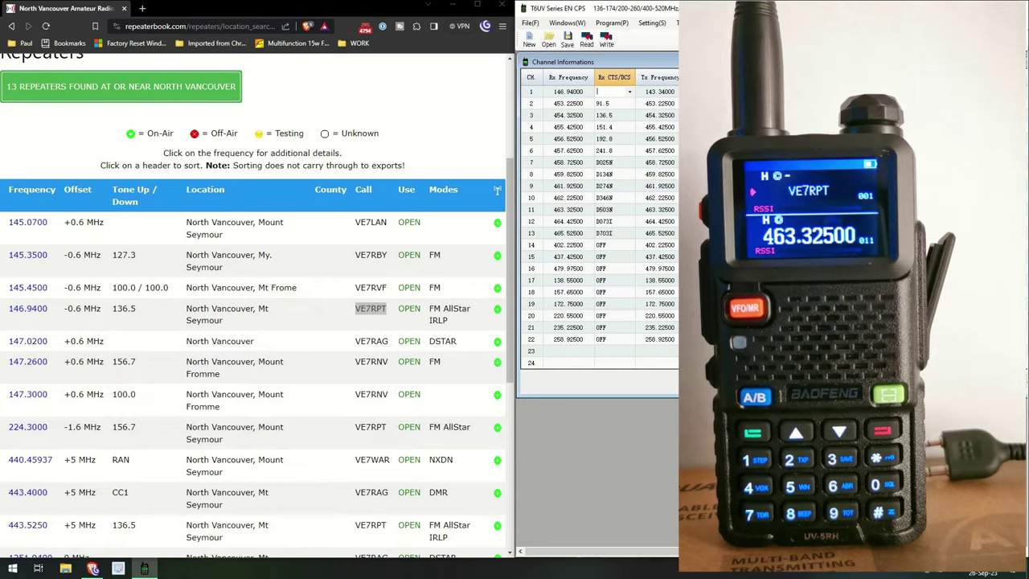
pyautogui.click(611, 351)
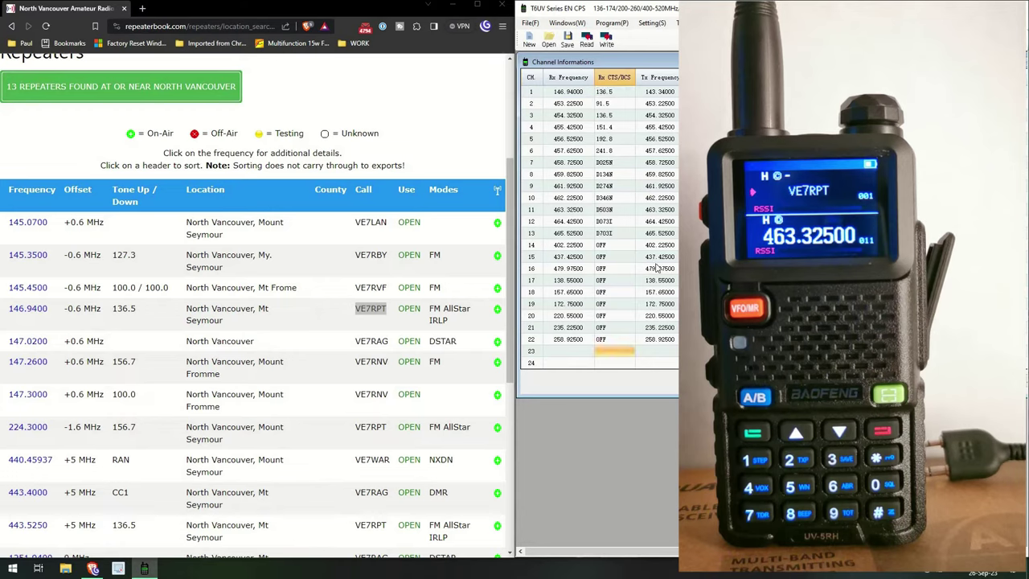
pyautogui.click(617, 92)
pyautogui.click(629, 93)
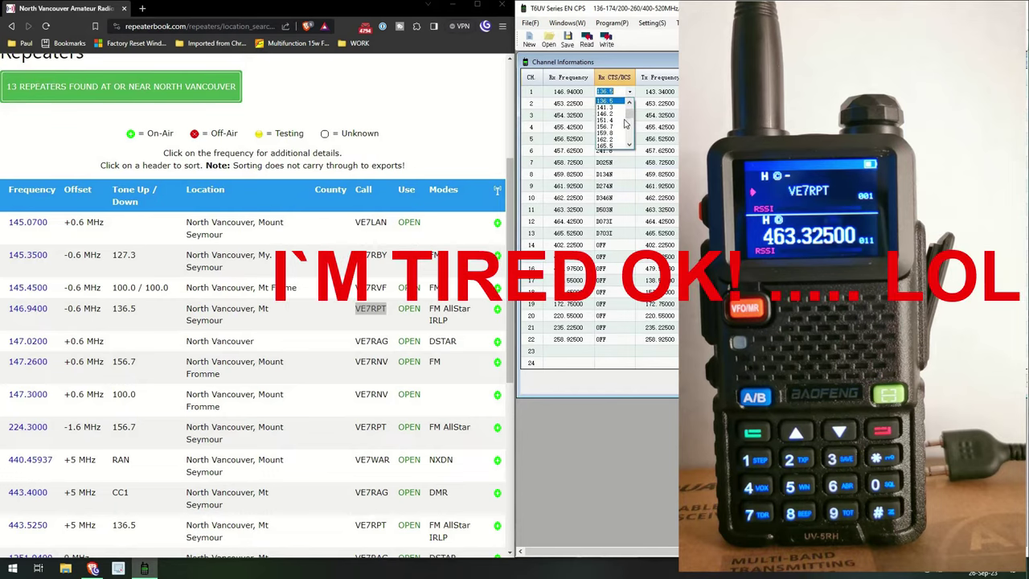
pyautogui.click(615, 100)
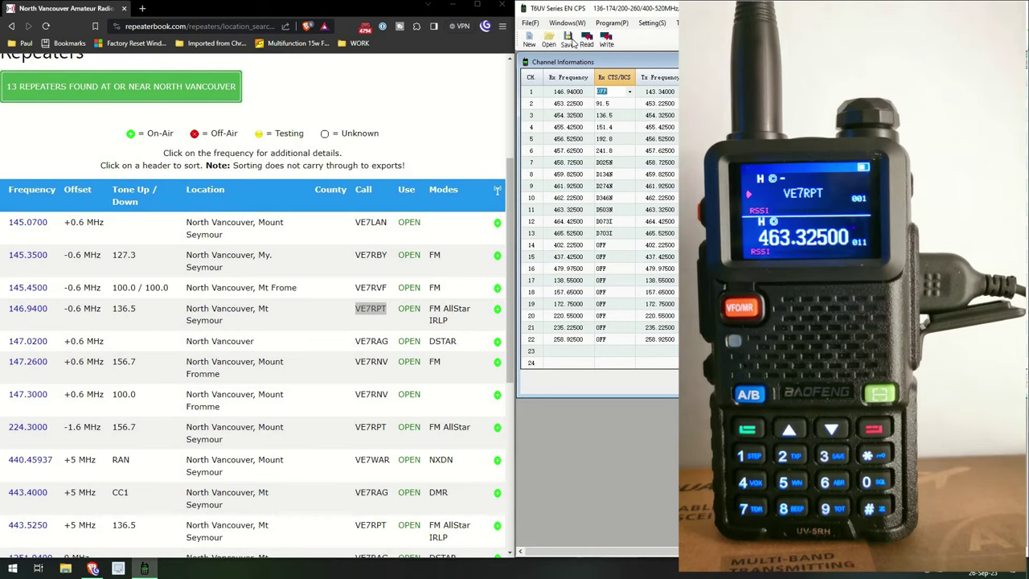
# Step: Write the modified channel 1 settings to the radio, repeat the write once more, and close the Write dialog
pyautogui.click(607, 38)
pyautogui.click(447, 316)
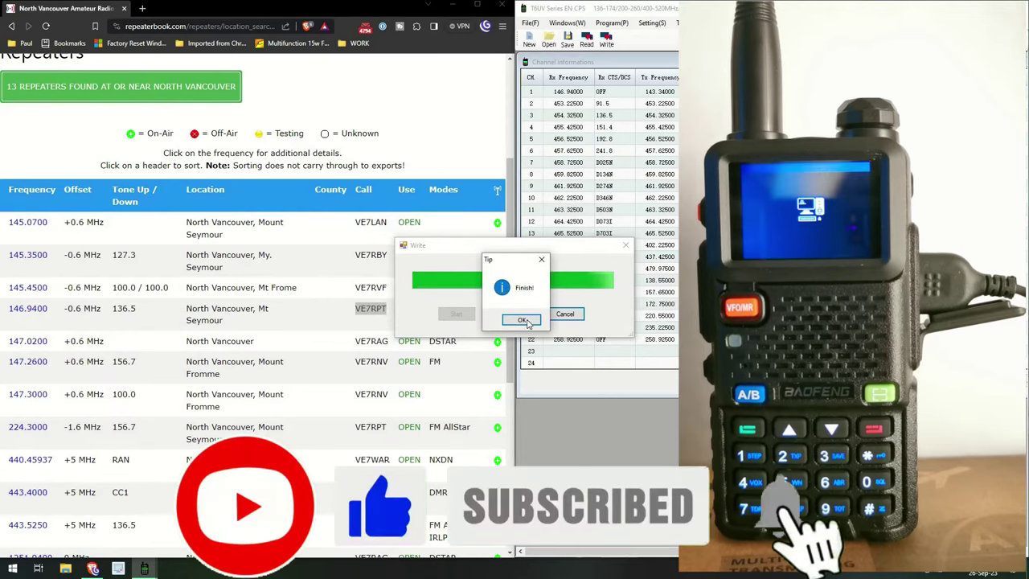
pyautogui.click(528, 322)
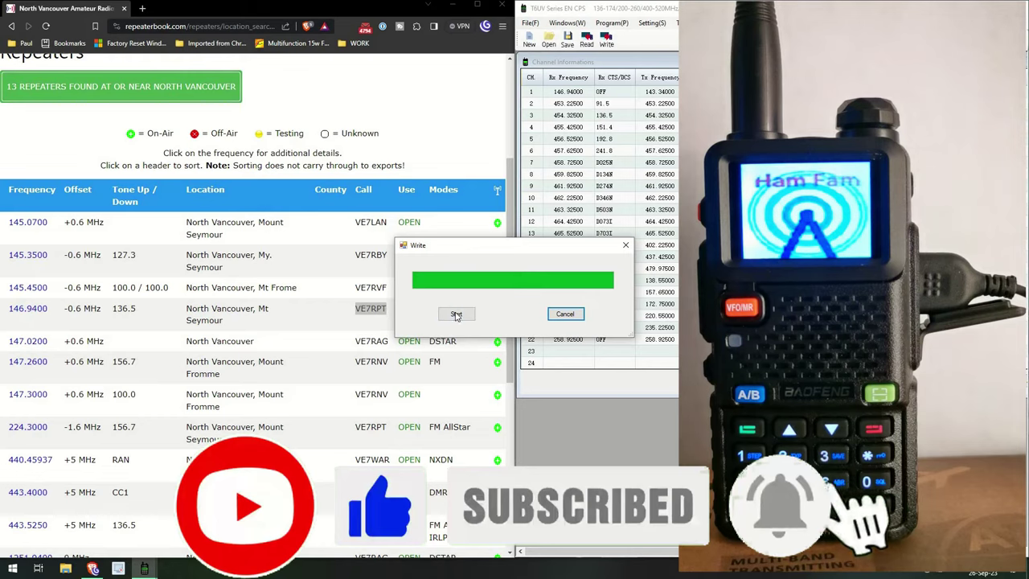
pyautogui.click(456, 314)
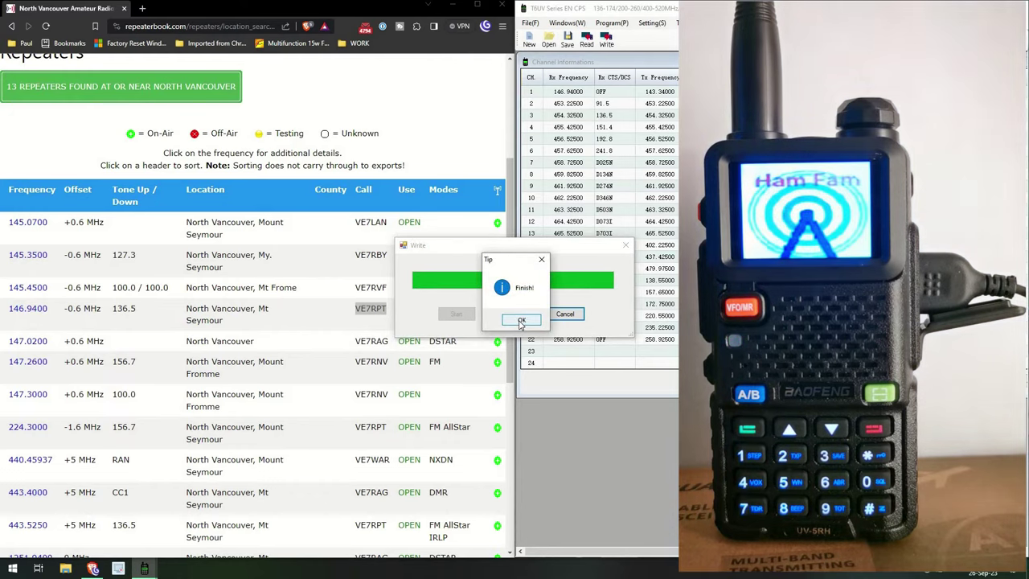
pyautogui.click(521, 321)
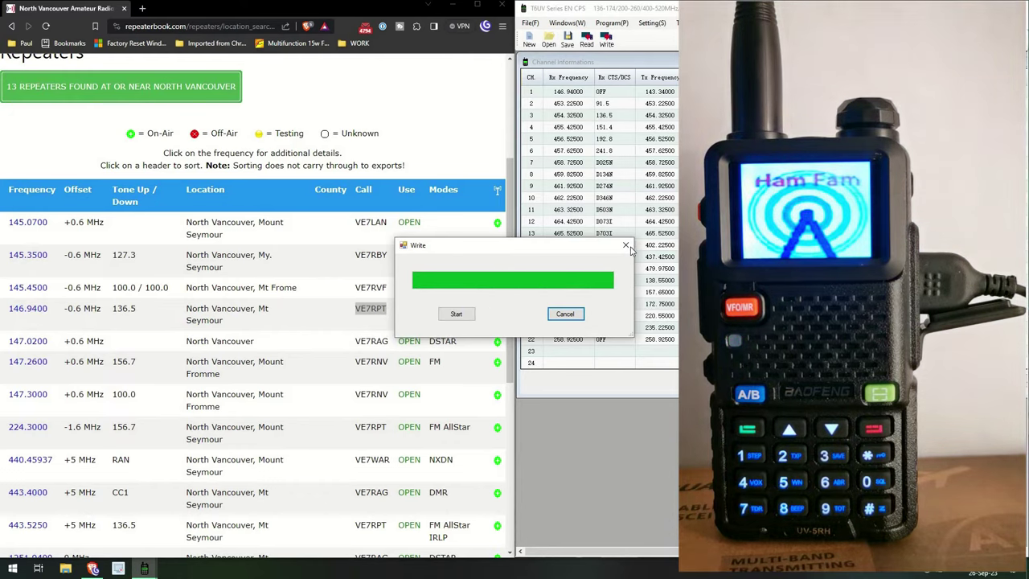
pyautogui.click(626, 246)
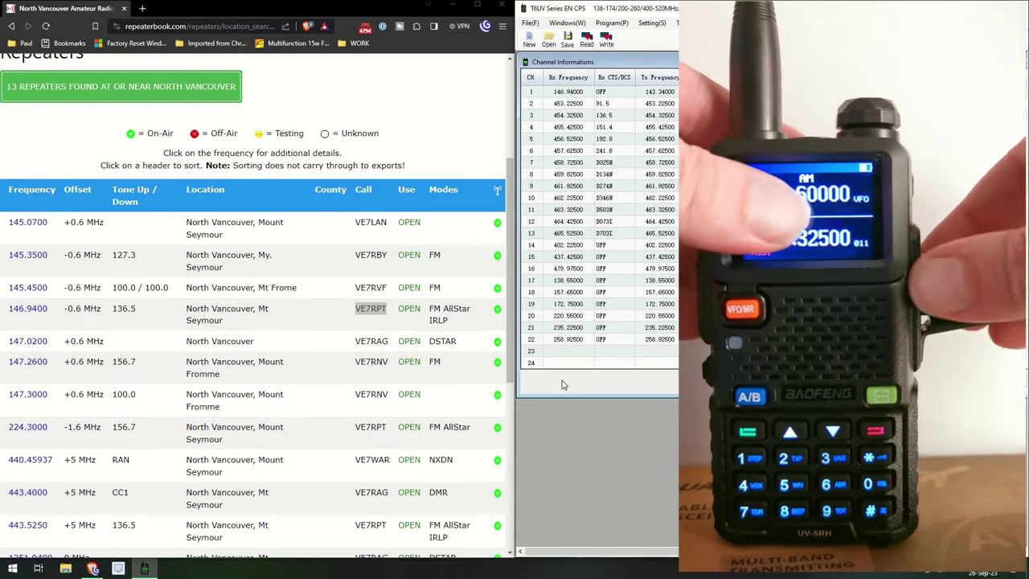